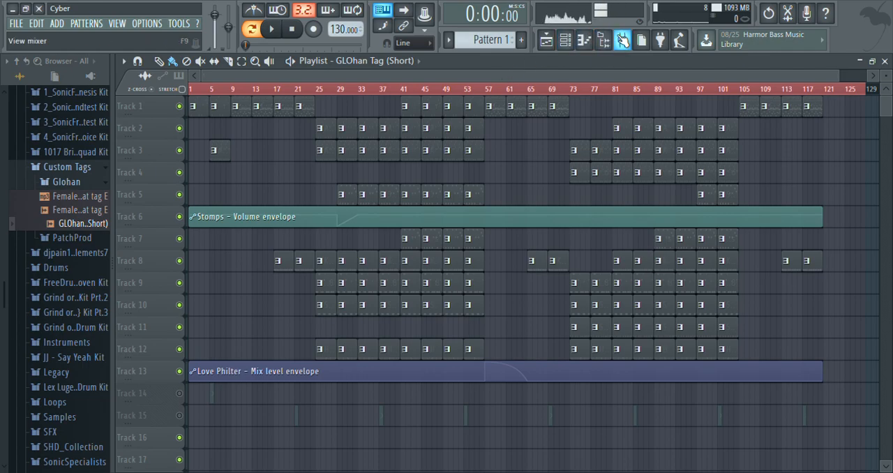
Step: Open the mixer and inspect each Fruity parametric EQ 2 in the Master track's effect chain
click(621, 40)
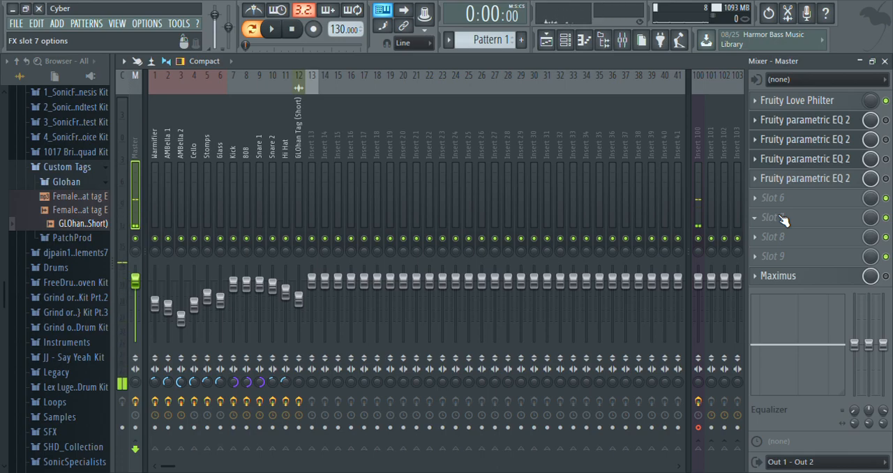
click(805, 123)
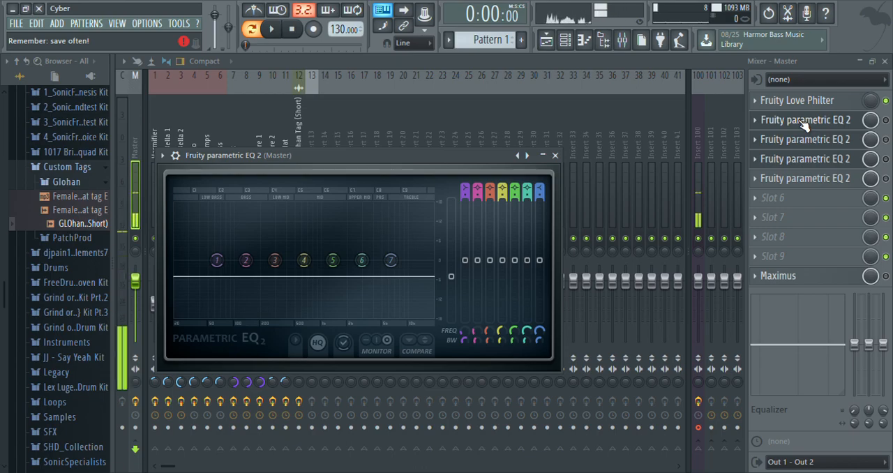
click(805, 123)
click(815, 140)
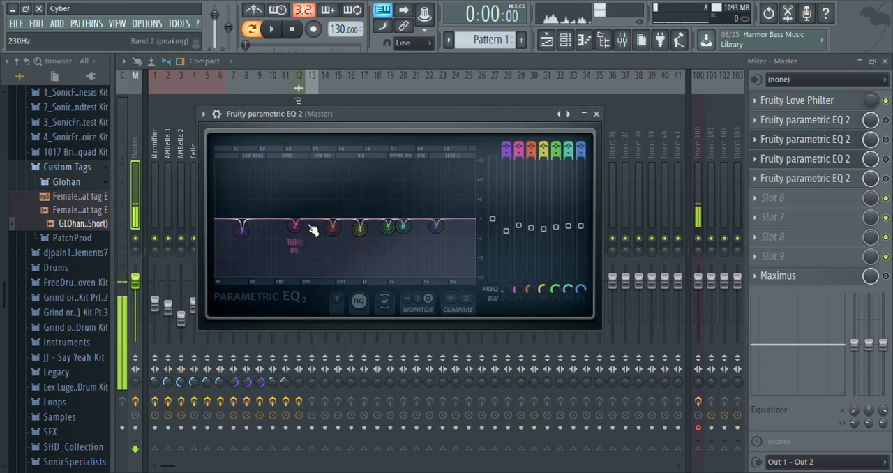
click(821, 144)
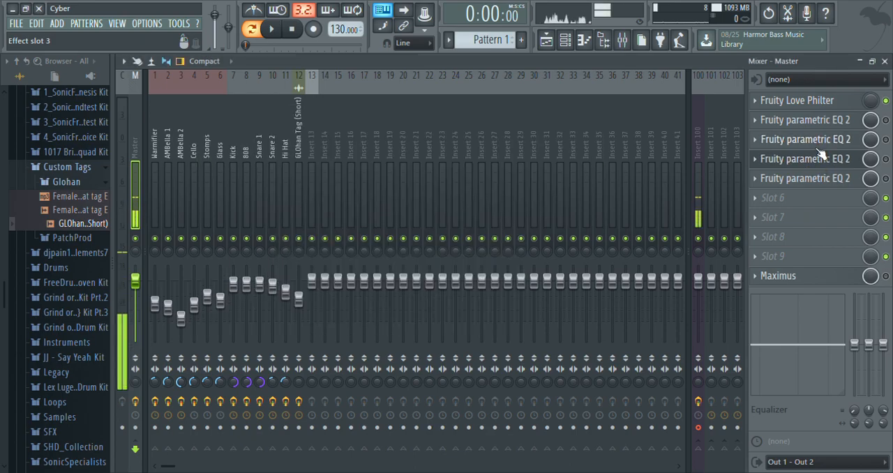
click(819, 161)
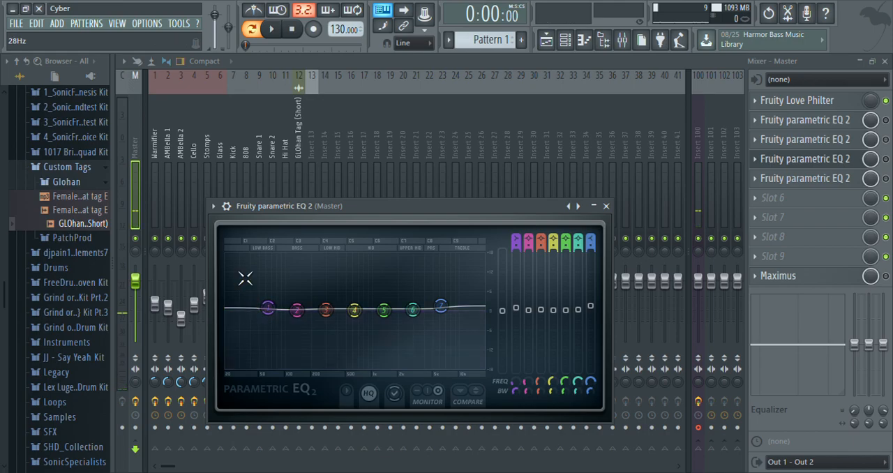
click(813, 179)
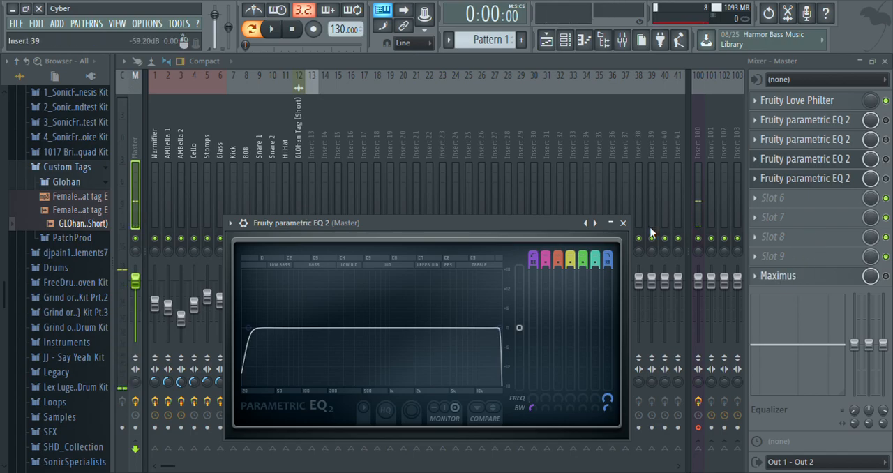
click(623, 223)
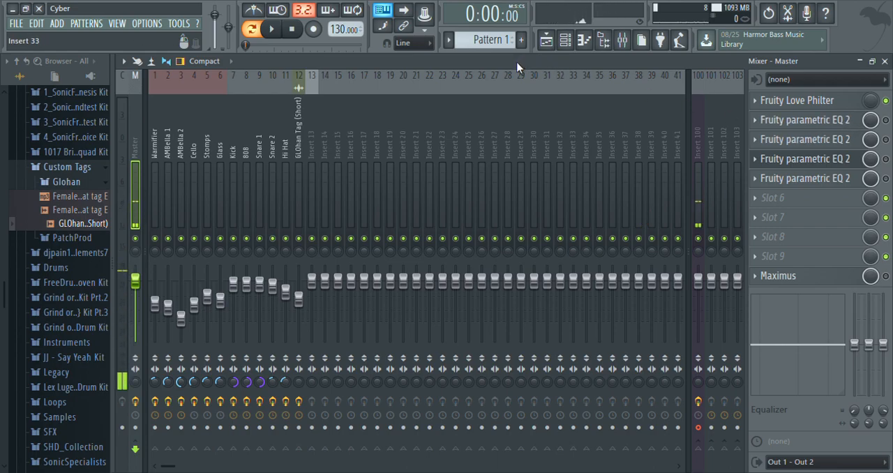
Step: On Insert 100, raise the SPITFISH de-esser's sense to about 43 and its depth to about 47
click(699, 112)
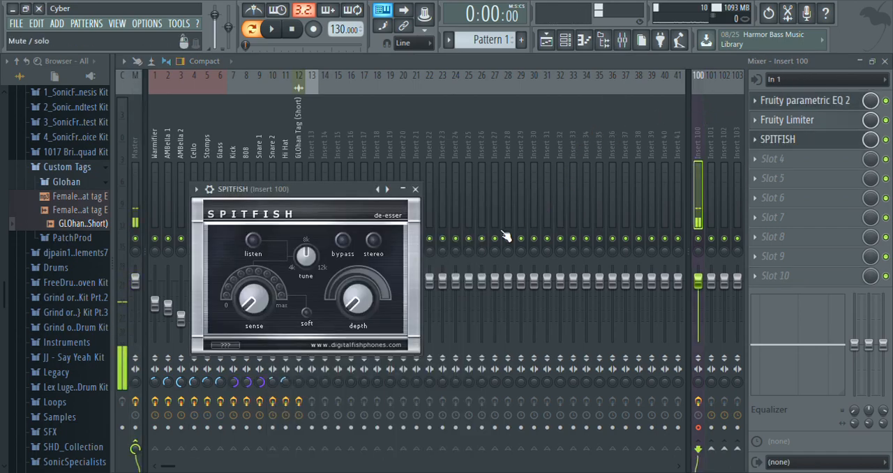
drag(257, 305, 291, 293)
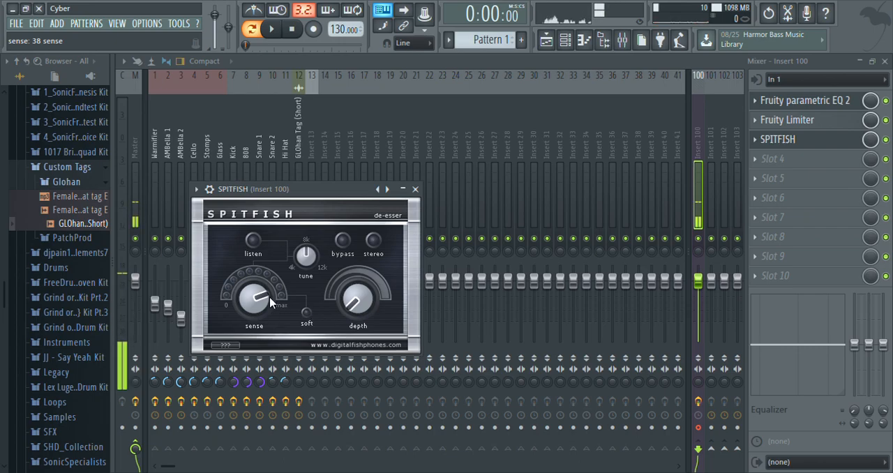
scroll(270, 300, up, 6)
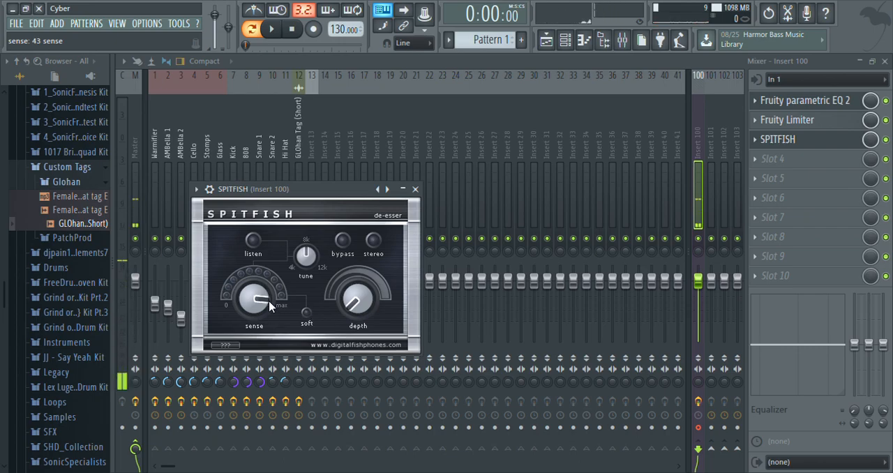
drag(352, 307, 393, 298)
scroll(390, 307, up, 8)
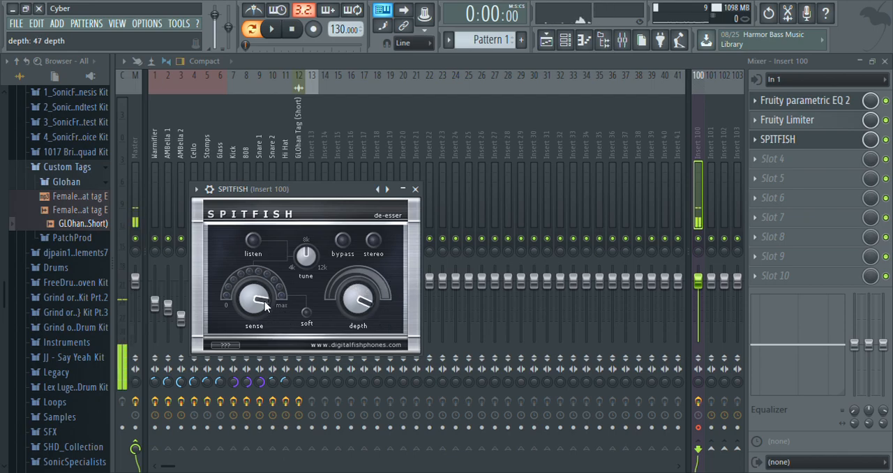
Step: Enable stereo mode in the SPITFISH de-esser, fine-tune its sense amount, and close the plugin
scroll(257, 300, up, 6)
click(373, 240)
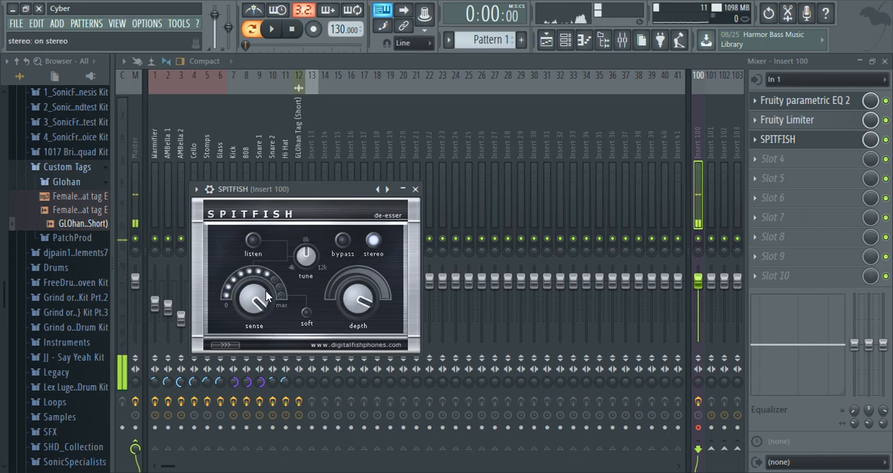
scroll(264, 296, down, 5)
scroll(266, 298, up, 4)
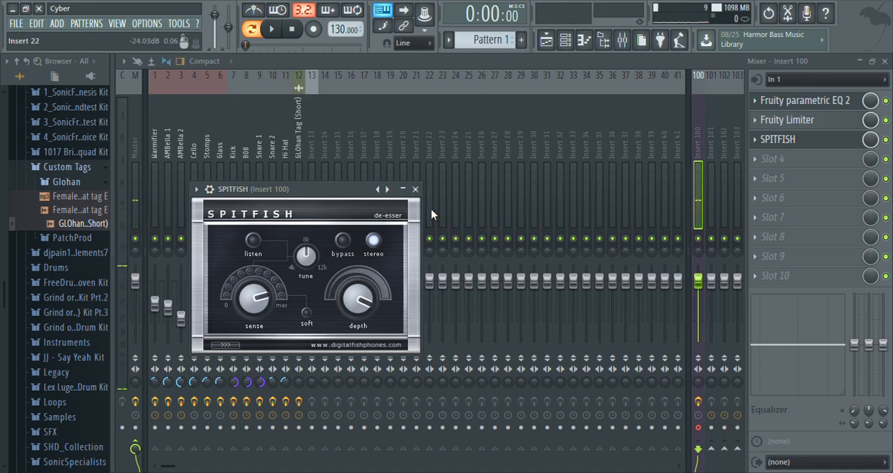
click(415, 189)
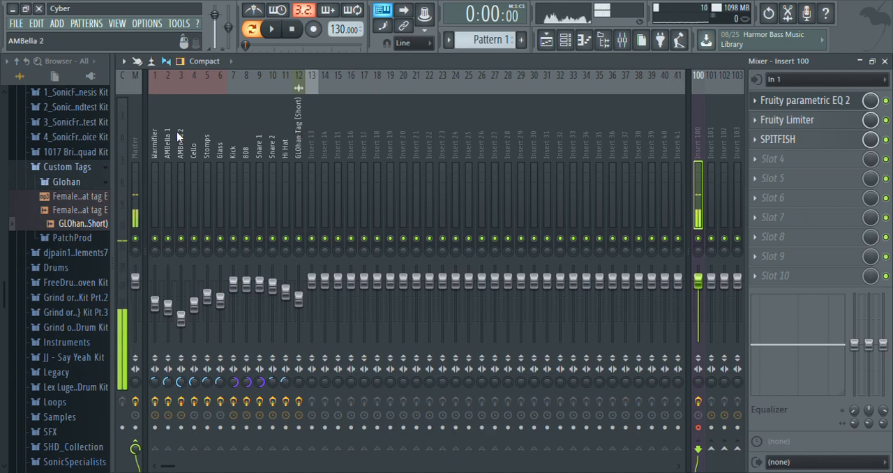
Step: Inspect the band and master compression curves of Maximus on the Master track
click(141, 148)
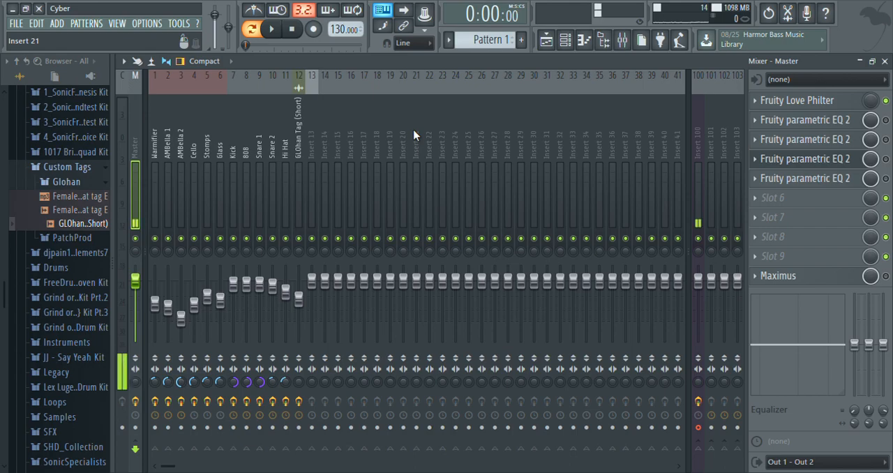
click(788, 277)
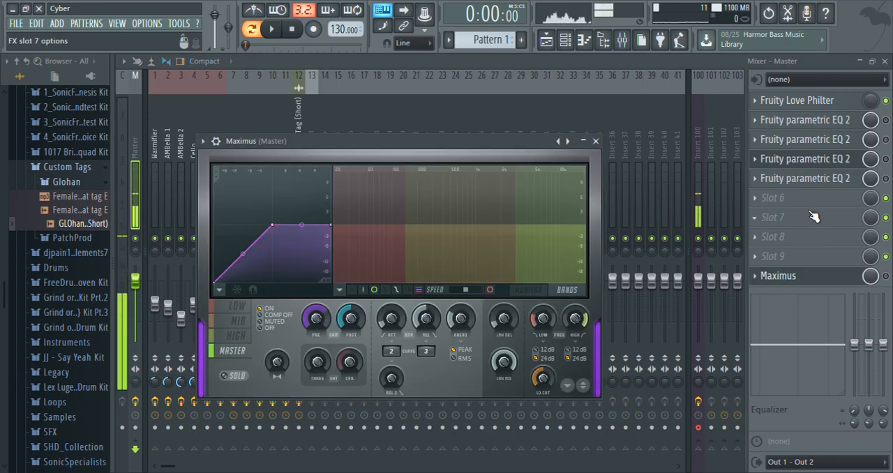
click(236, 322)
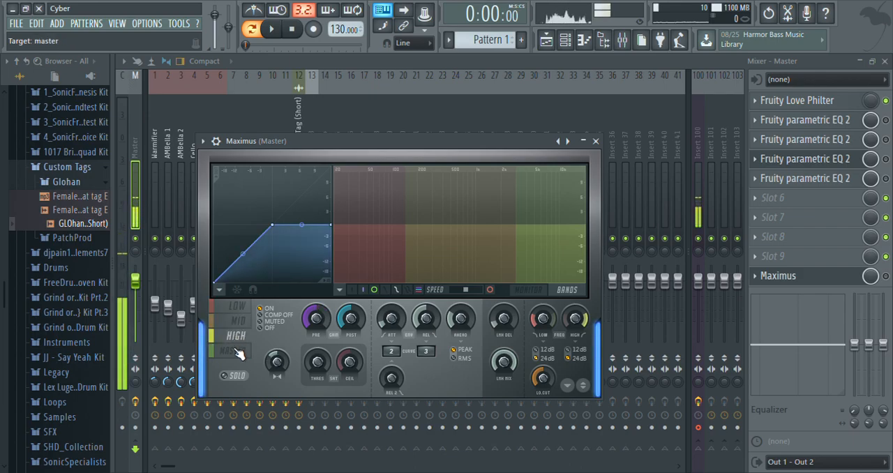
click(234, 351)
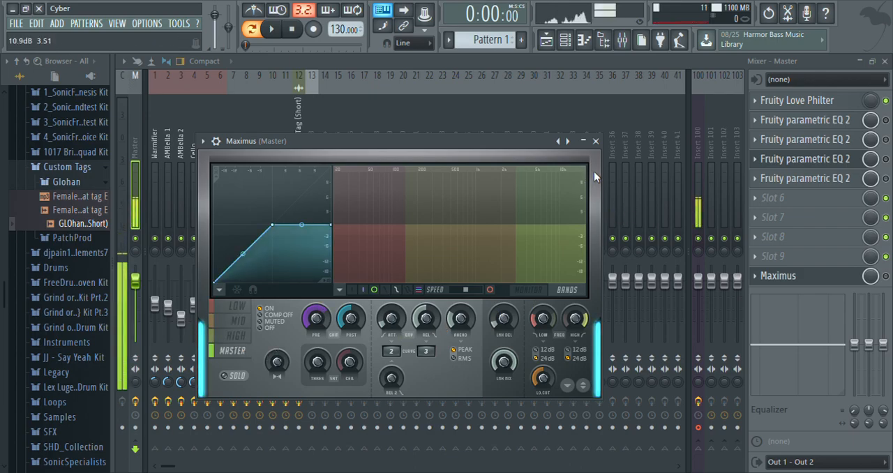
click(596, 141)
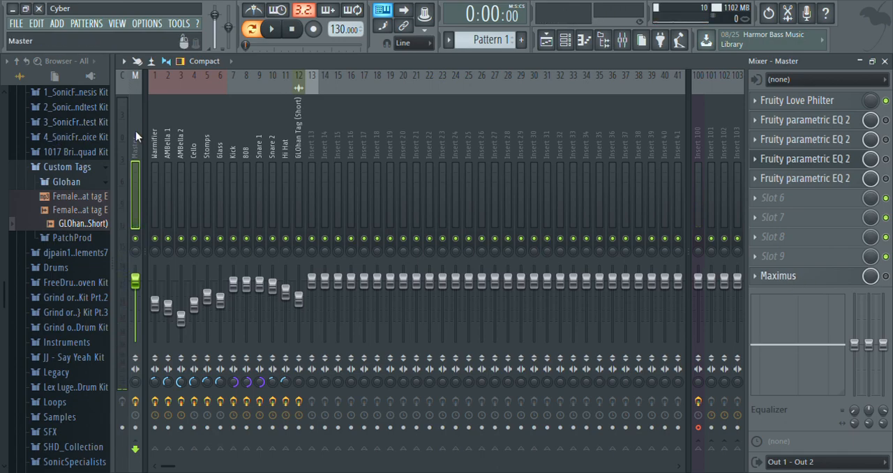
Step: Close the mixer, play the playlist arrangement in song mode, and stop playback
click(885, 62)
key(Escape)
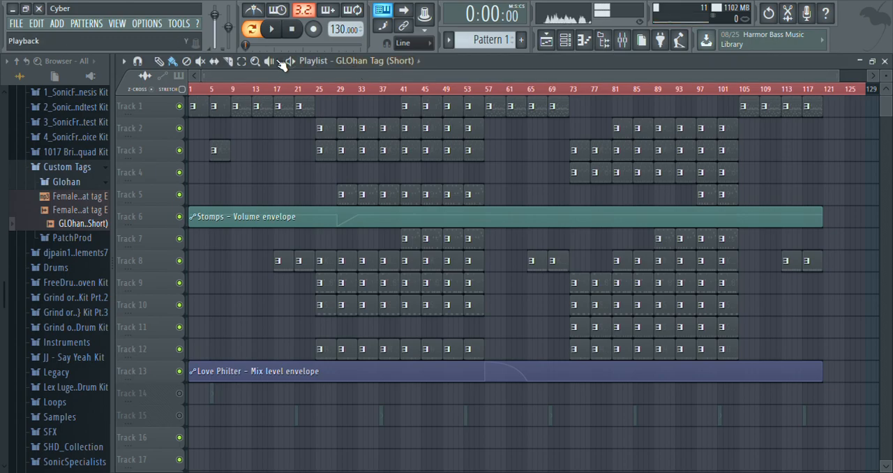
click(252, 30)
click(232, 89)
click(271, 28)
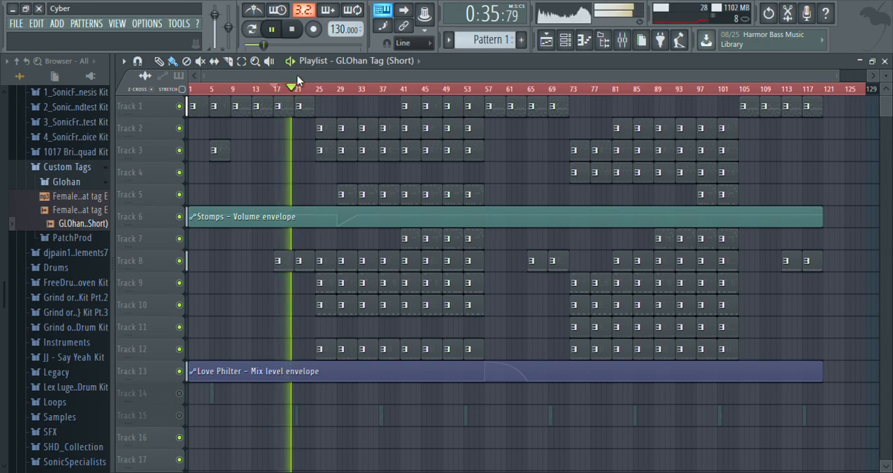
click(294, 30)
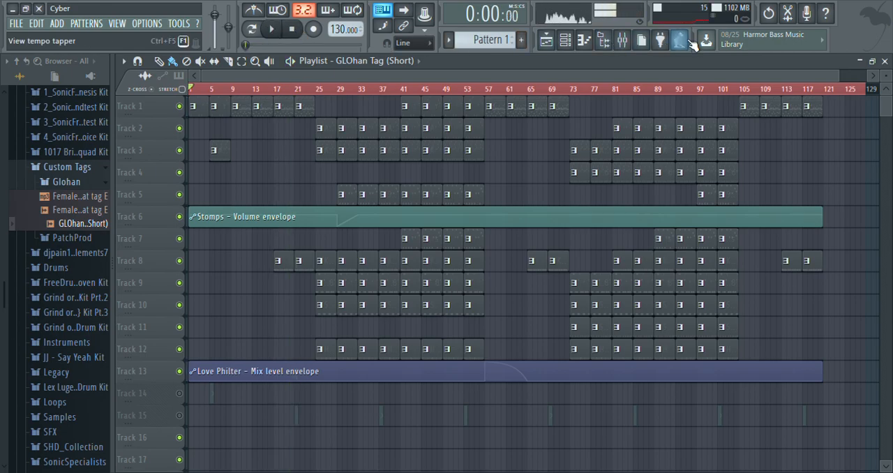
click(165, 62)
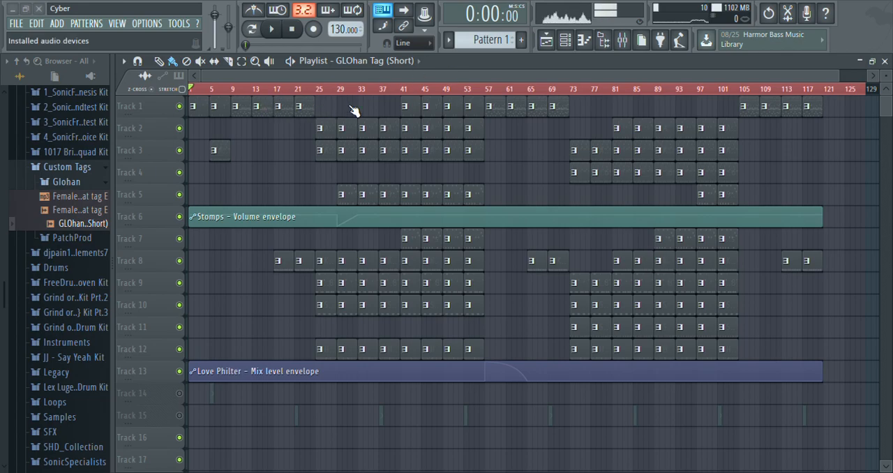
Step: Reopen the mixer and compare the effect chains of Insert 100 and the Master track
click(623, 40)
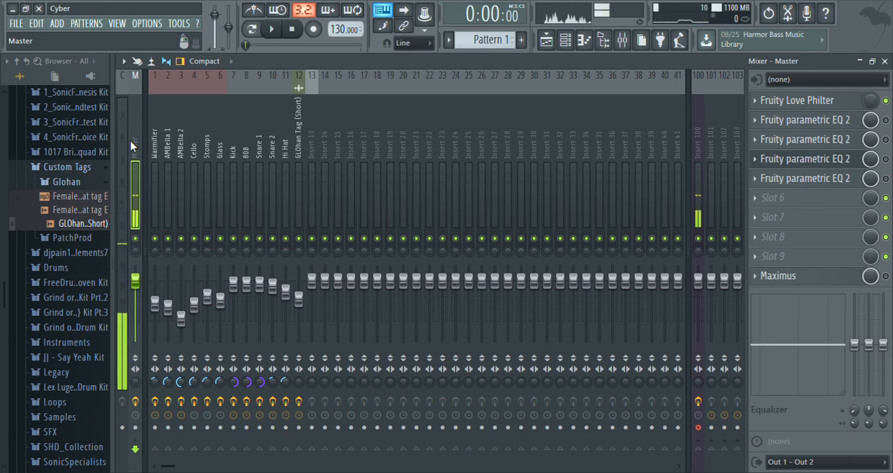
click(697, 120)
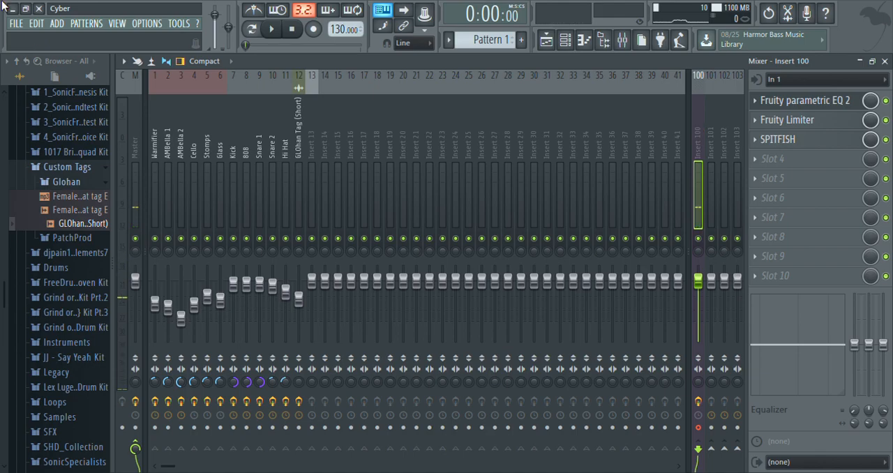
click(134, 147)
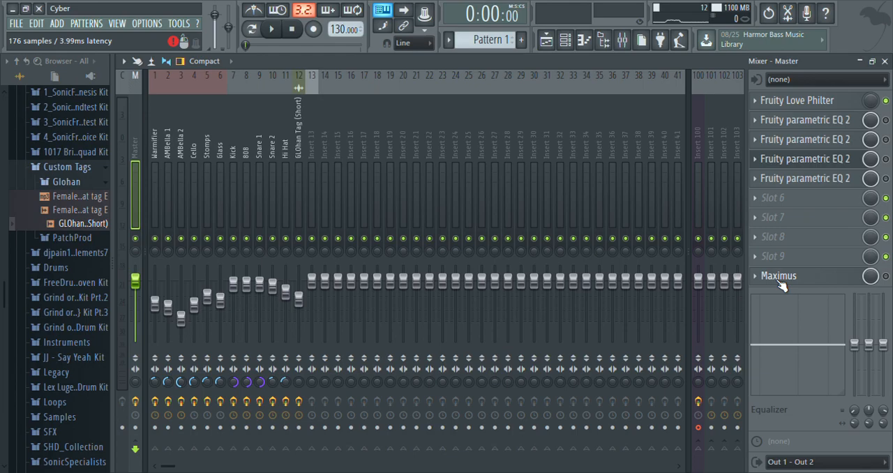
Step: Switch to pattern mode, play Pattern 1 while watching the mixer levels, and stop playback
click(251, 29)
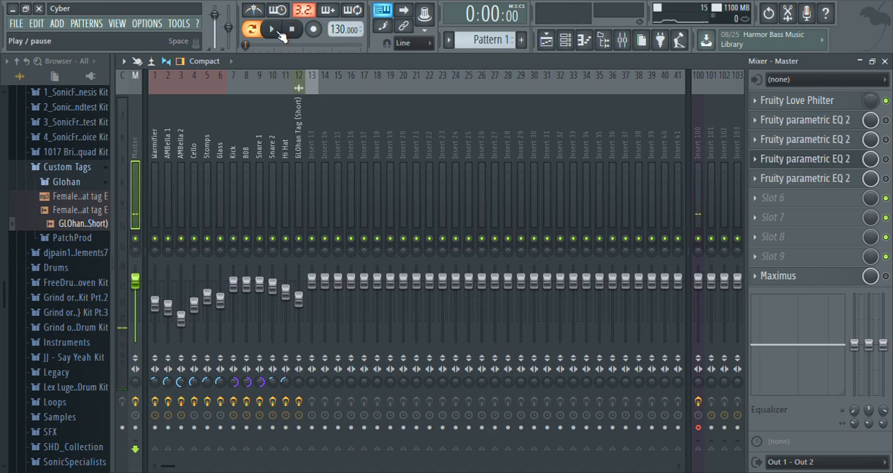
click(279, 32)
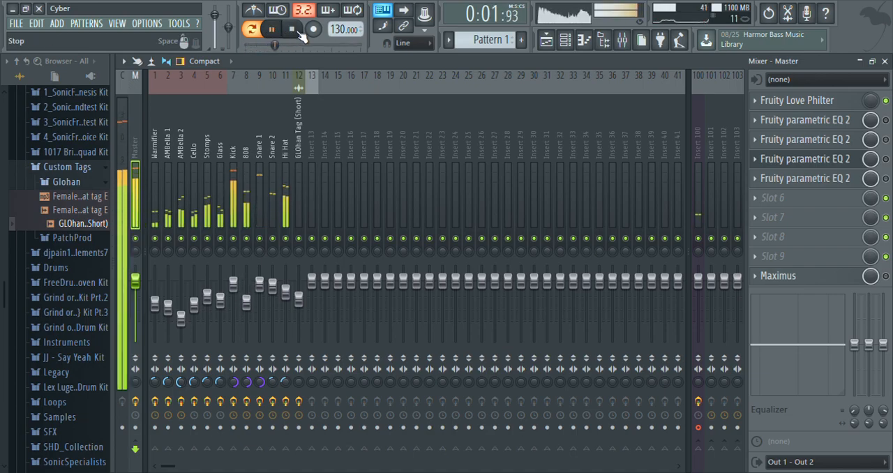
click(300, 33)
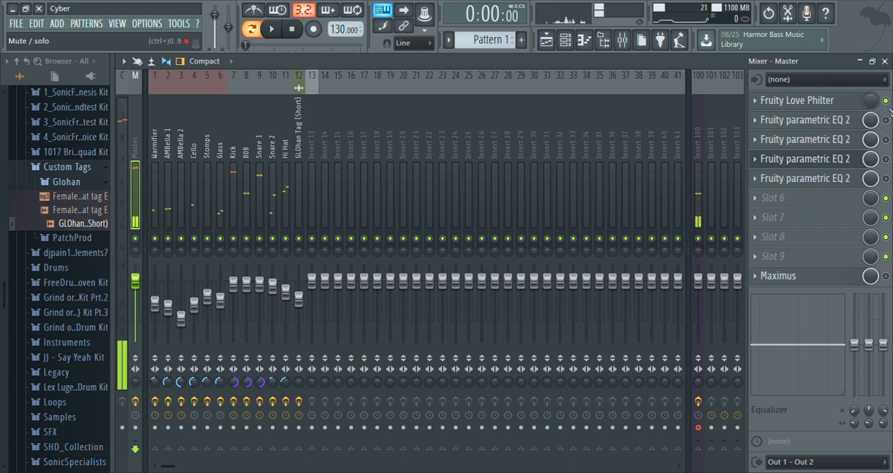
Step: Check the Fruity parametric EQ 2 in the Master's second effect slot and rename it "Volume"
click(834, 119)
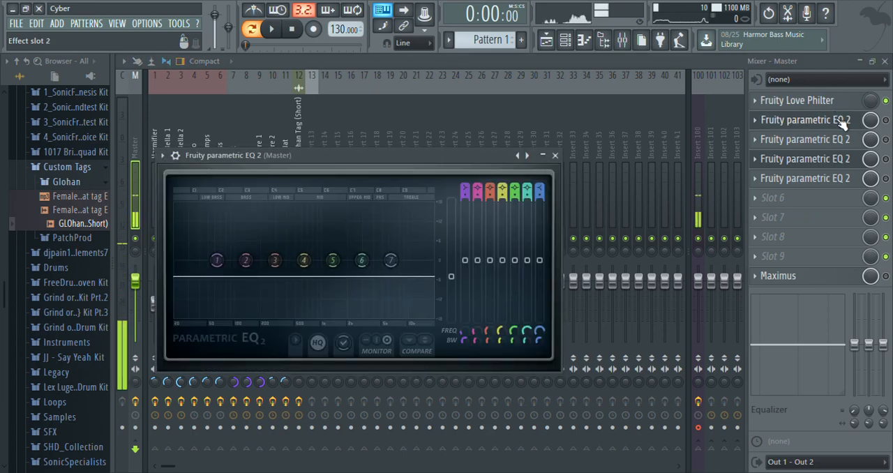
click(842, 122)
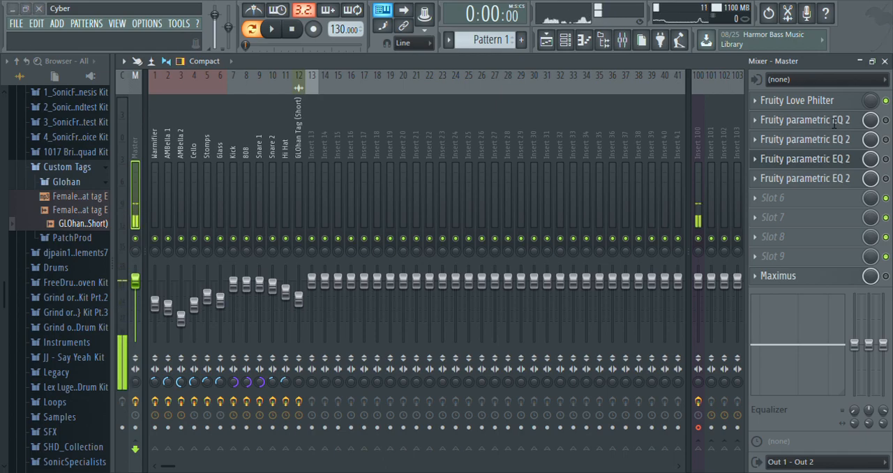
text(Volume)
key(Return)
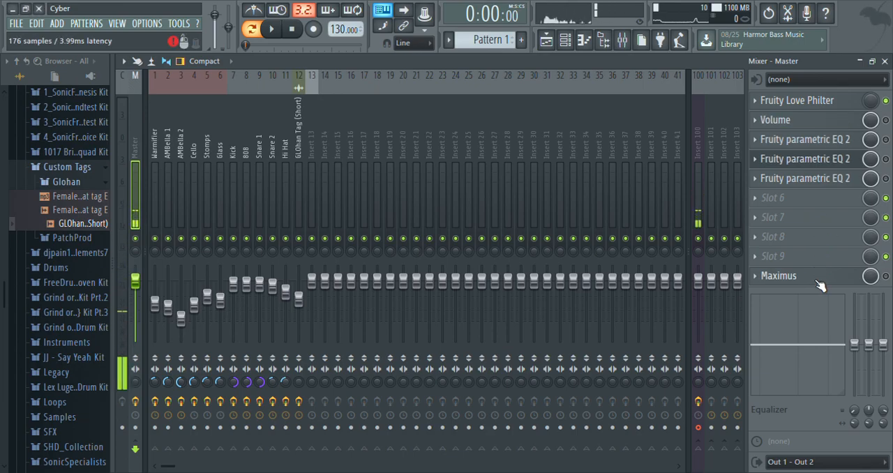
Step: Review the effects loaded on Insert 100, and return to the Master track's effect chain
mouse_move(820, 285)
mouse_down()
mouse_move(820, 224)
mouse_move(820, 282)
mouse_up()
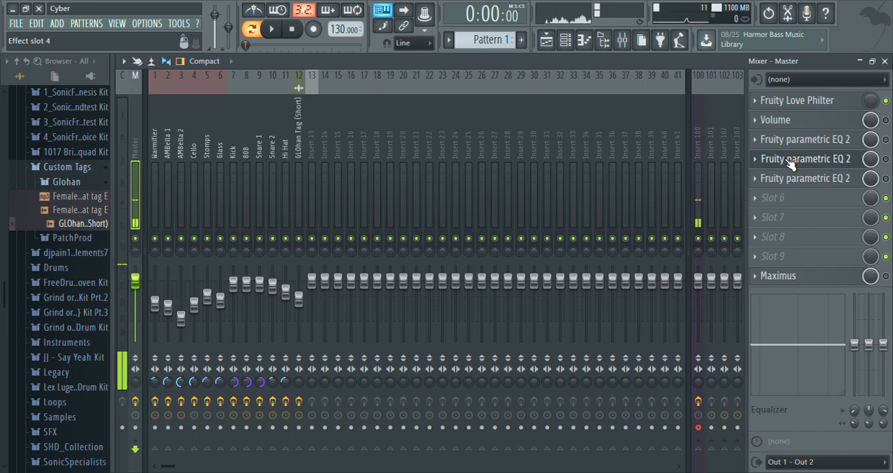
click(702, 135)
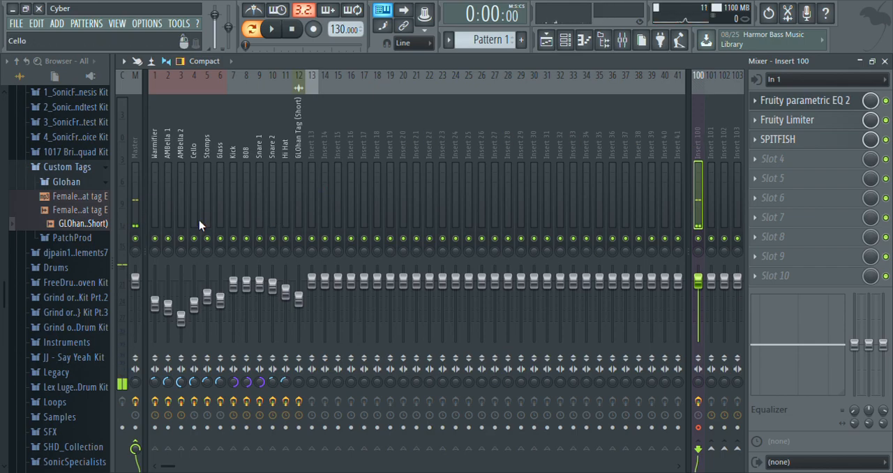
click(136, 144)
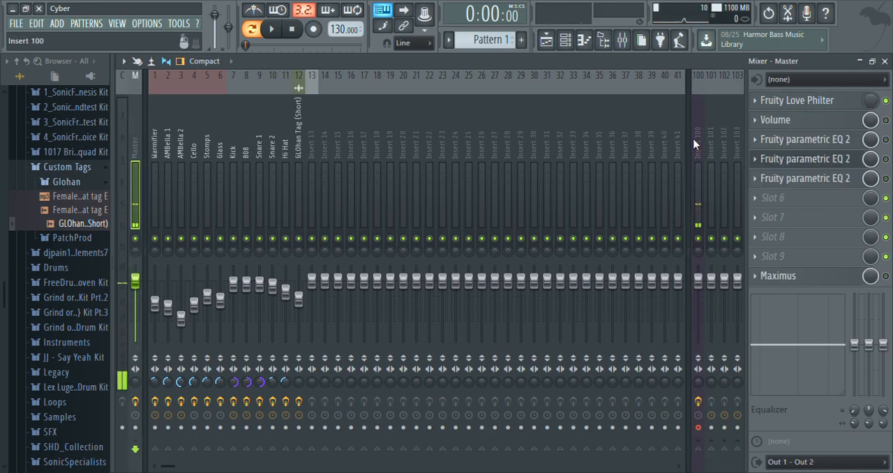
Step: Open the Fruity parametric EQ 2 in the Master's third effect slot and examine its band types and bandwidth settings
click(830, 141)
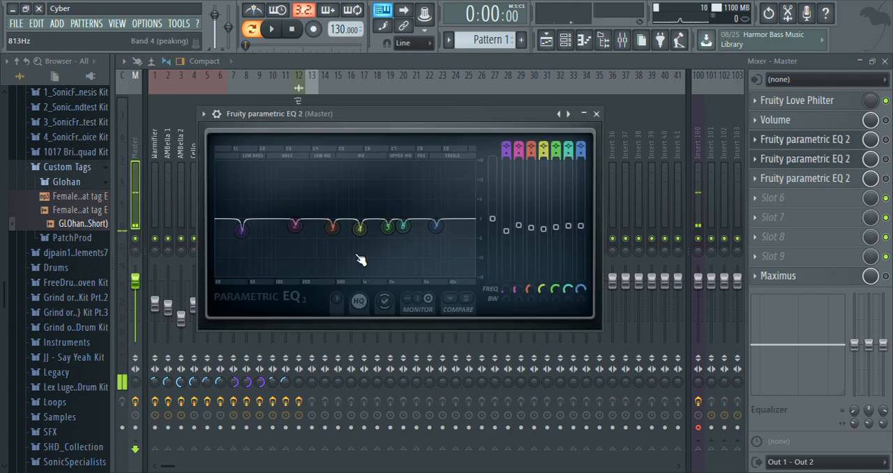
mouse_move(510, 151)
mouse_down()
mouse_move(510, 138)
mouse_move(509, 151)
mouse_up()
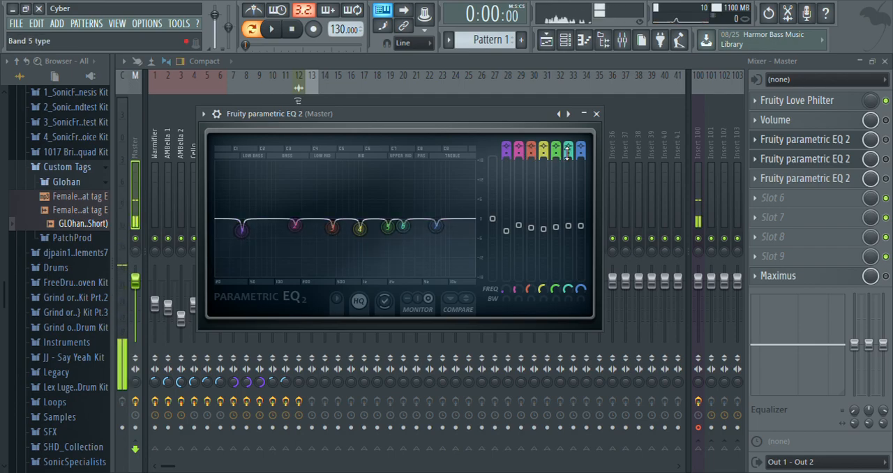
drag(583, 154, 583, 157)
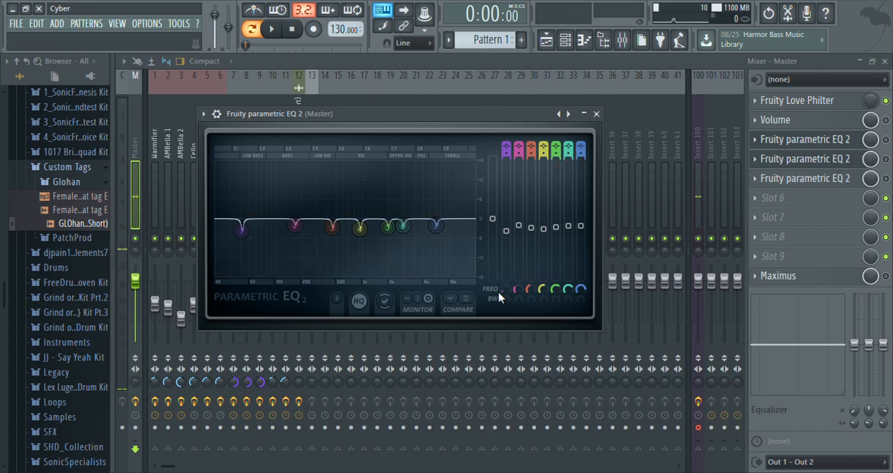
mouse_move(507, 305)
mouse_down()
mouse_move(507, 281)
mouse_move(507, 305)
mouse_up()
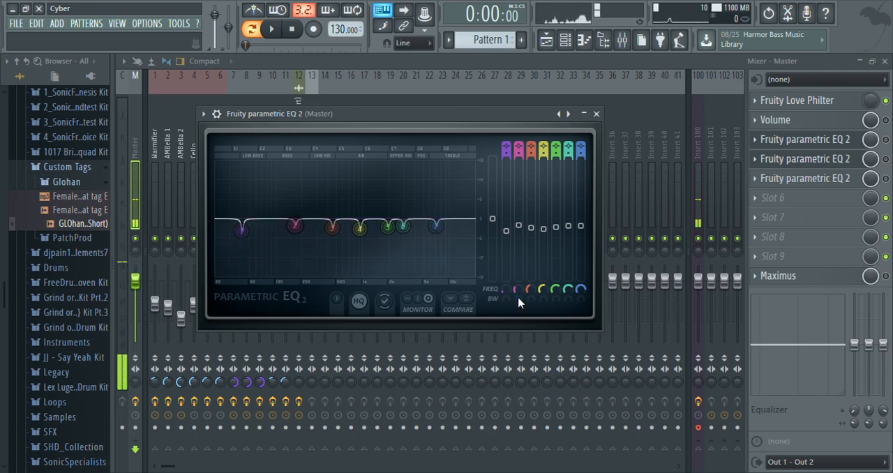
click(533, 298)
click(543, 299)
click(556, 300)
click(567, 300)
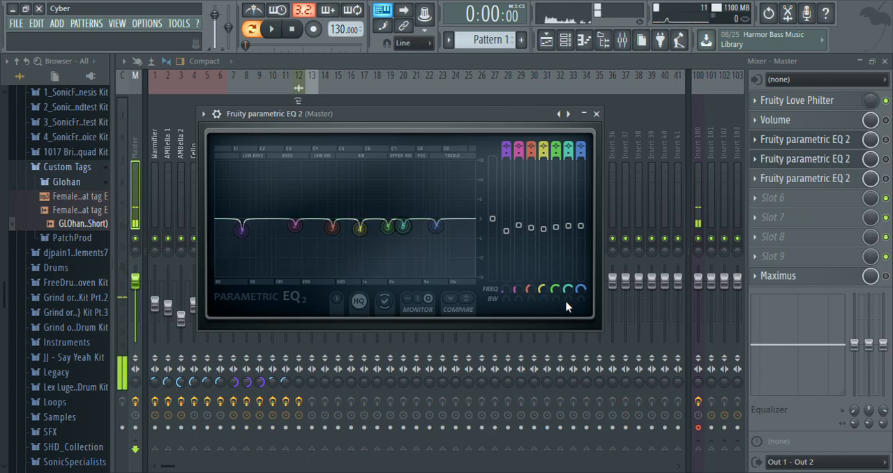
click(579, 300)
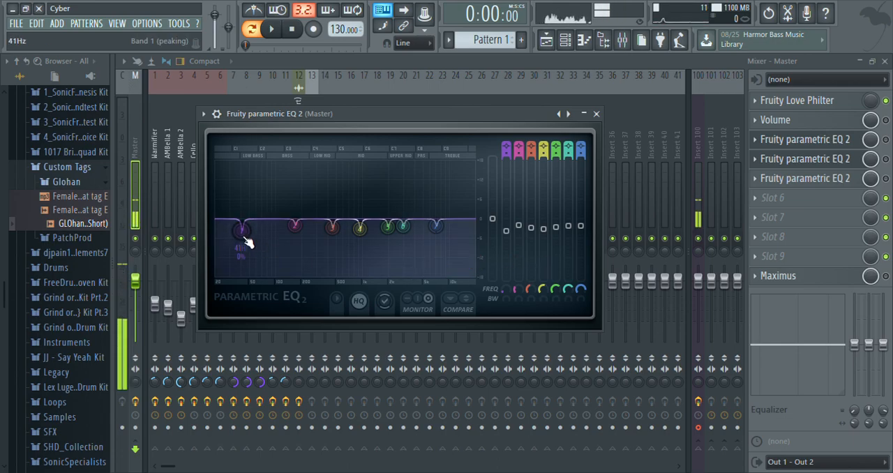
Step: Boost band 1 of the third-slot EQ, pull it back to a cut of about 3 dB, and rename the effect "Minus"
drag(247, 241, 243, 162)
drag(247, 163, 241, 227)
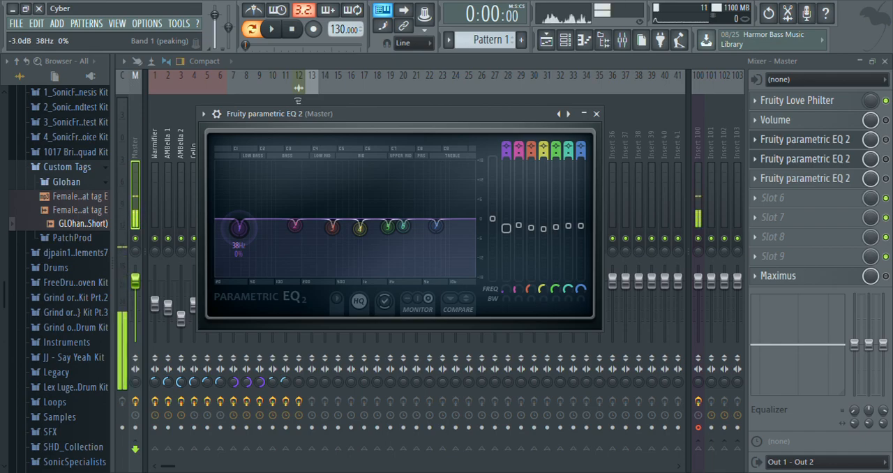
drag(238, 227, 241, 227)
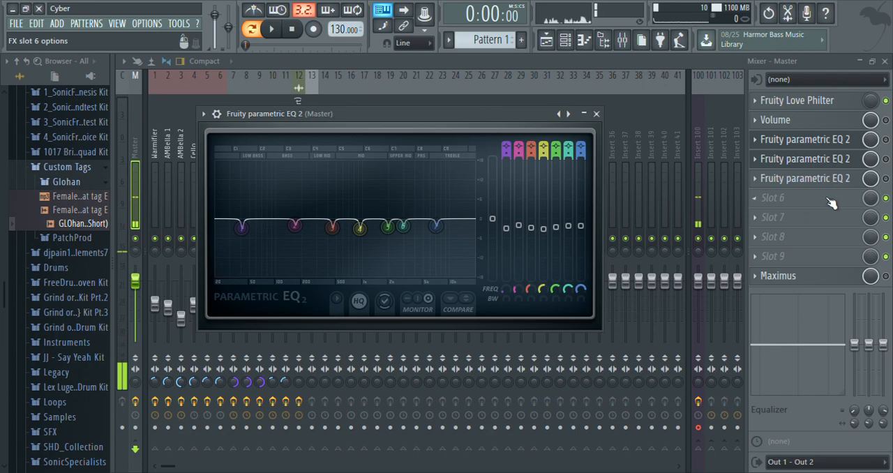
click(825, 142)
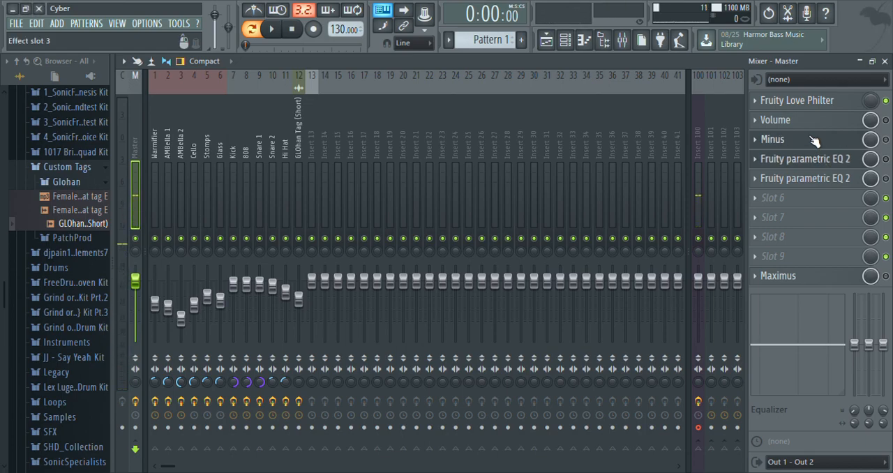
Step: Raise the high-shelf band 7 of the Master's fourth-slot EQ to about 2.1 dB at 6083 Hz, and rename the effect "Plus"
click(823, 164)
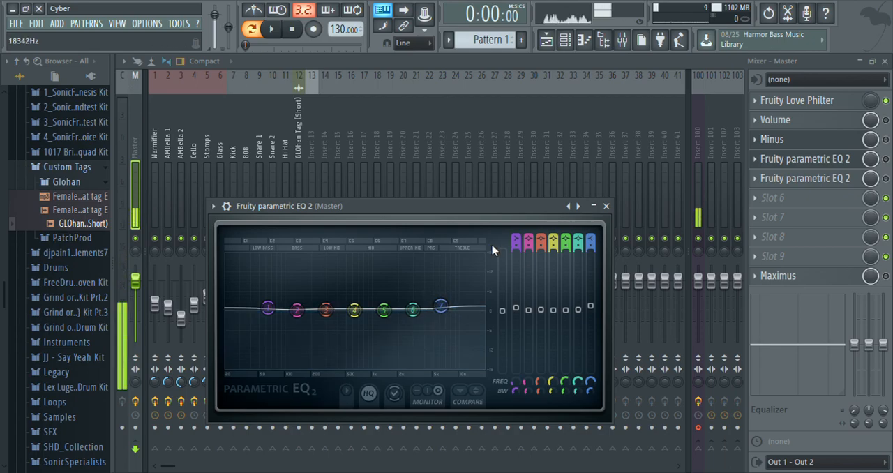
mouse_move(440, 306)
mouse_down()
mouse_move(413, 309)
mouse_move(441, 305)
mouse_up()
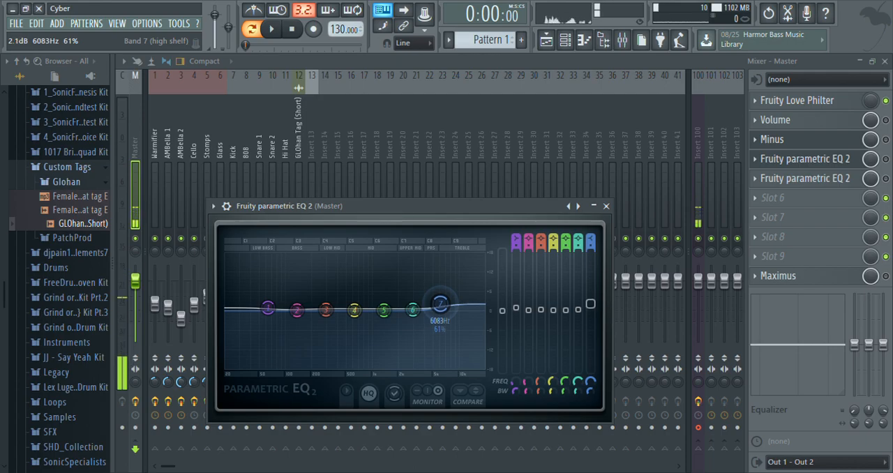
click(803, 162)
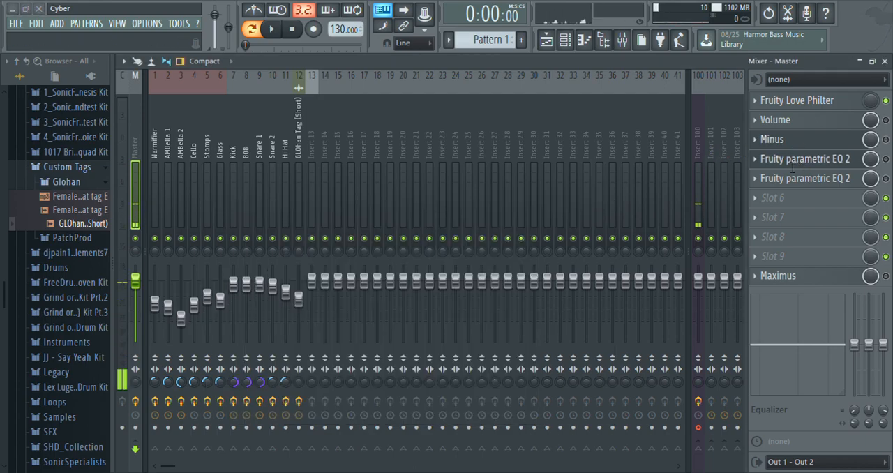
text(Plus)
key(Return)
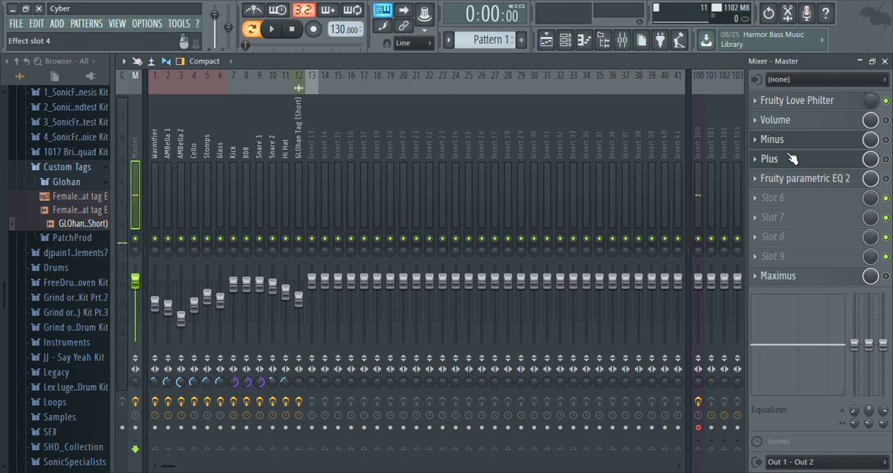
Step: Check the low and high cuts of the Master's fifth-slot EQ and rename the effect "30Hz + 18KHz"
click(840, 183)
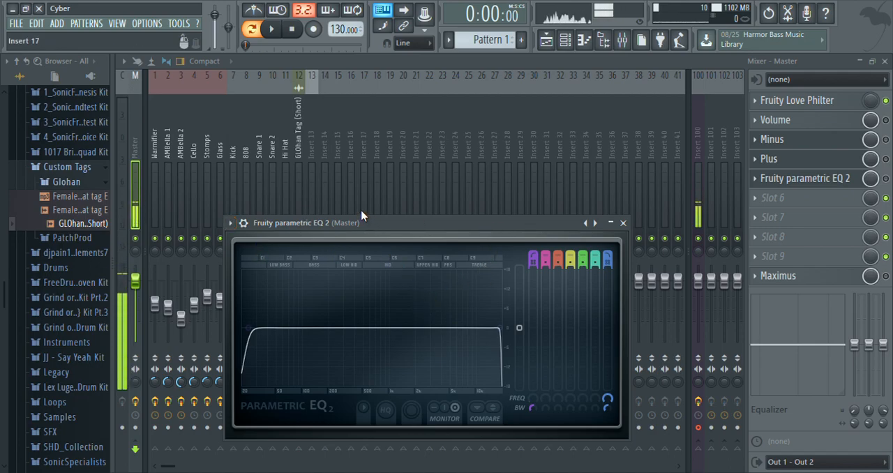
click(844, 180)
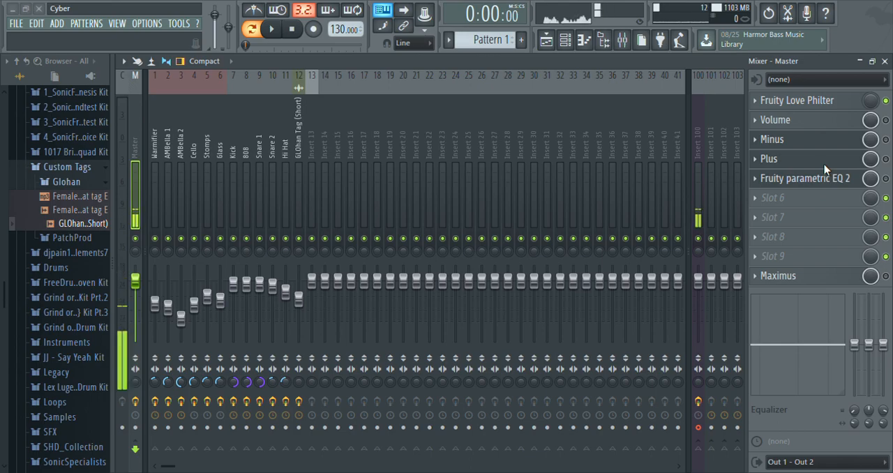
key(Return)
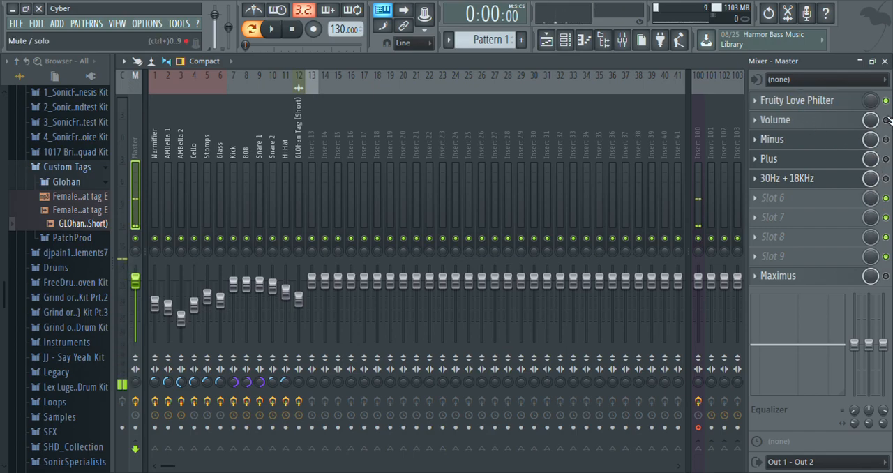
Step: Leave only the Volume EQ enabled among the Master's four EQs, play Pattern 1 to hear it, and stop playback
click(887, 158)
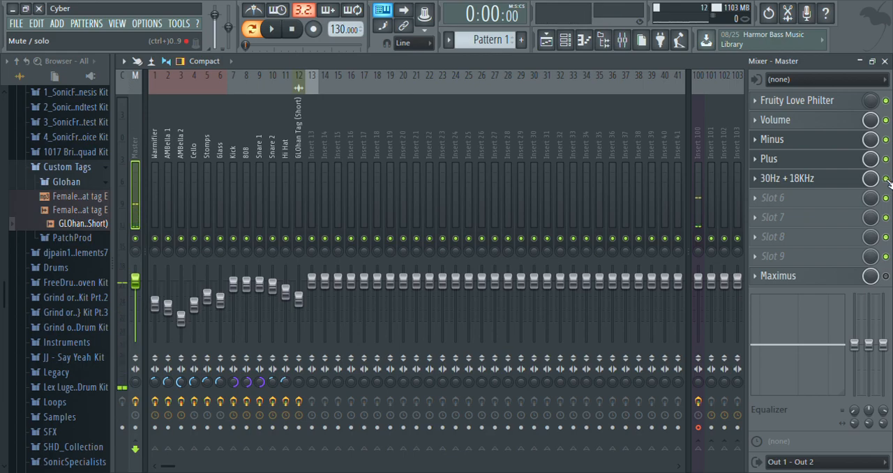
click(832, 124)
click(831, 124)
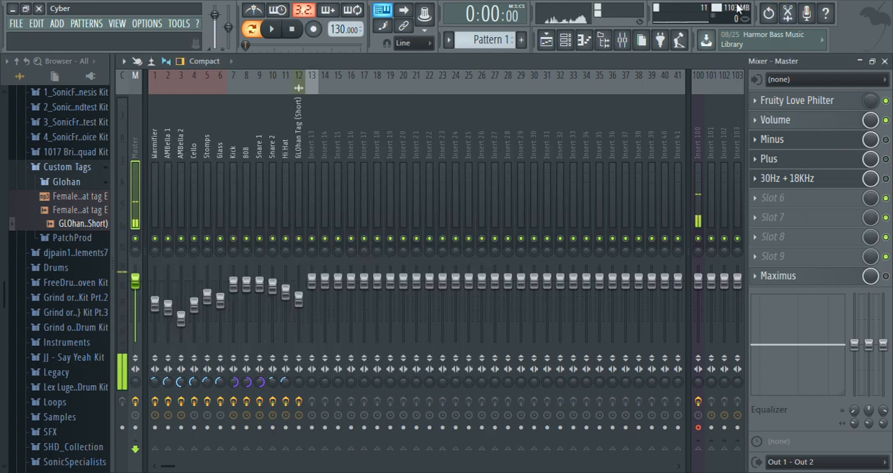
click(280, 30)
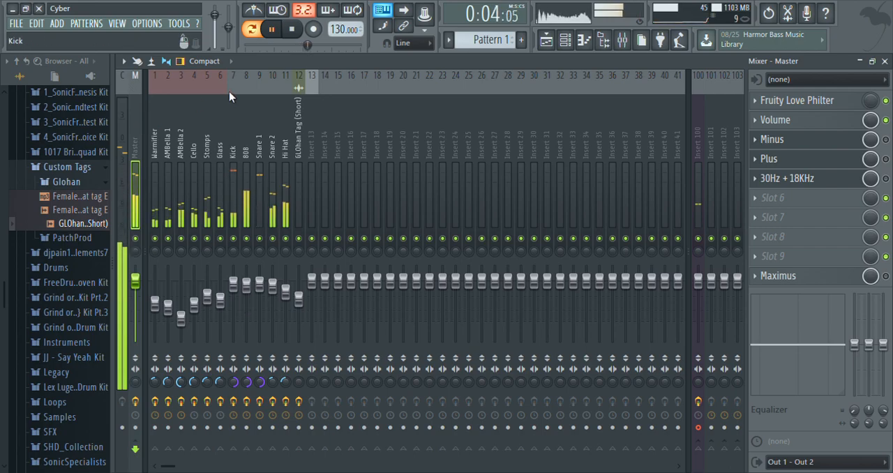
click(302, 32)
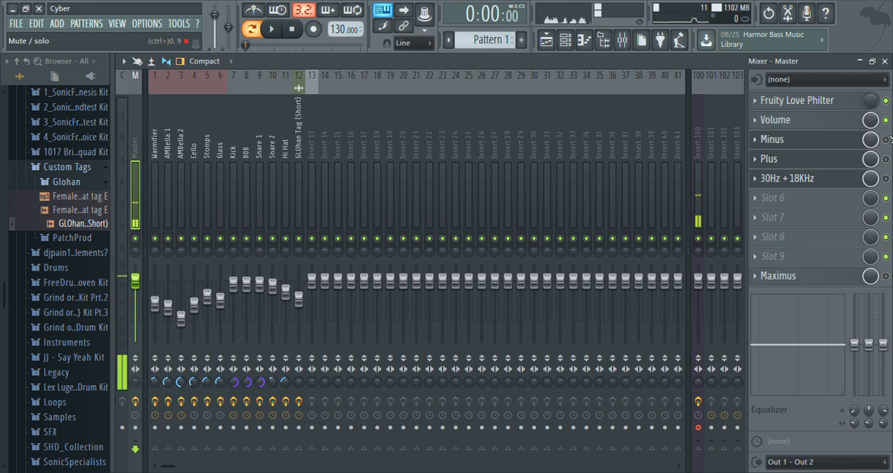
Step: Enable the Minus, Plus and 30Hz + 18KHz EQs on the Master track
click(887, 139)
click(887, 159)
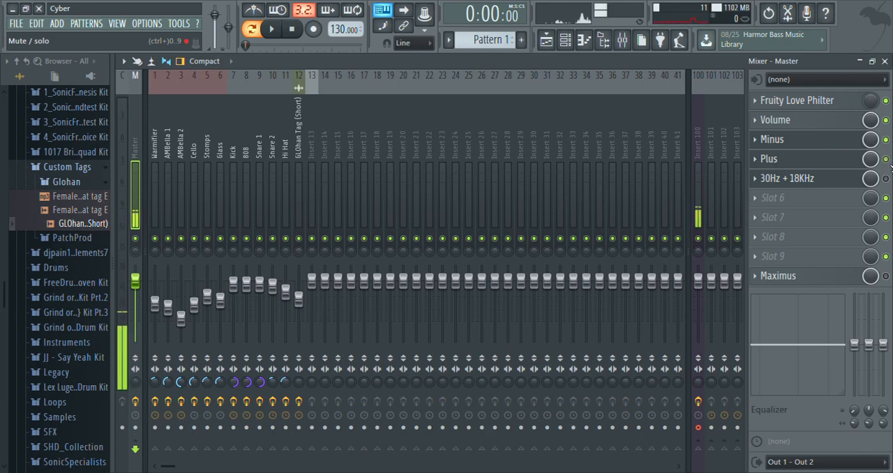
click(886, 180)
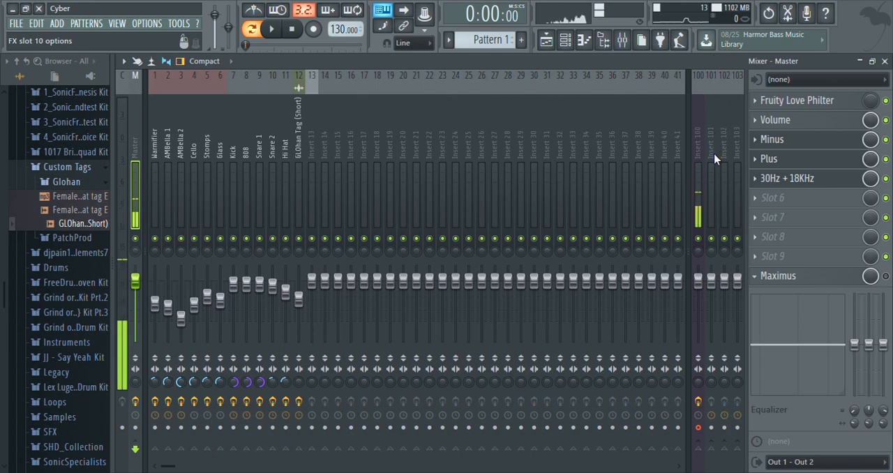
Step: Enable Maximus in the Master's last effect slot and move its window clear of the mixer's first tracks
click(778, 276)
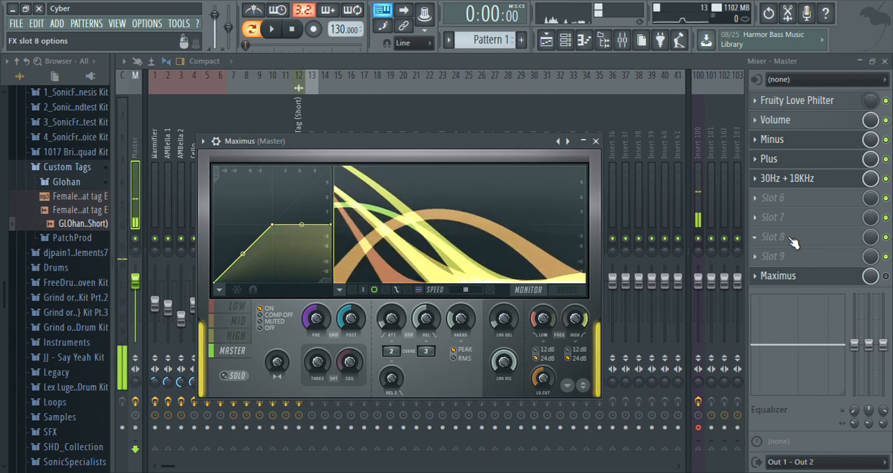
click(886, 277)
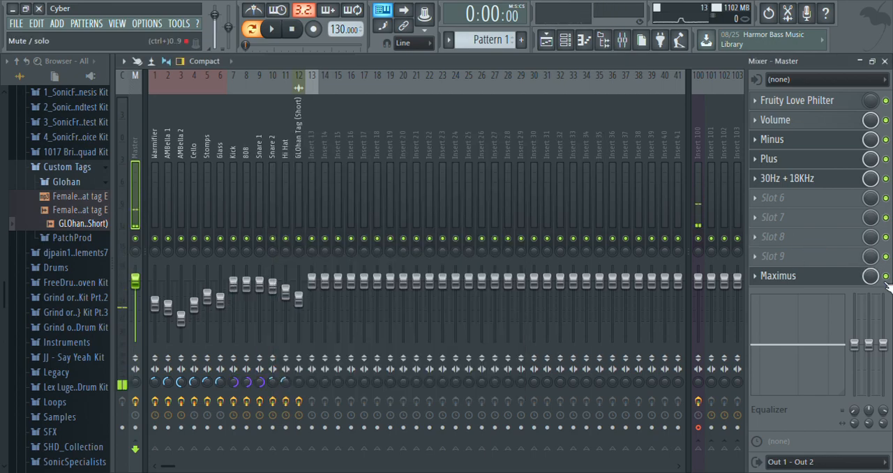
click(815, 276)
drag(367, 143, 486, 69)
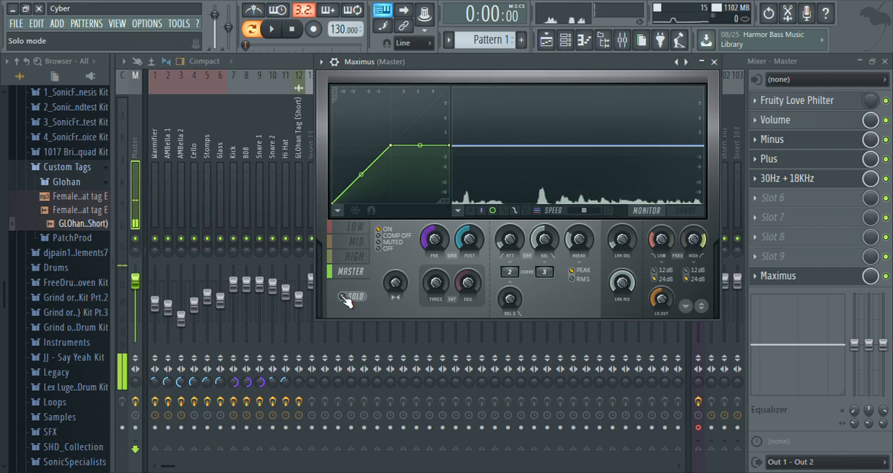
Step: Play Pattern 1 while viewing the Low band in Maximus, return to the Master band, and stop playback
key(space)
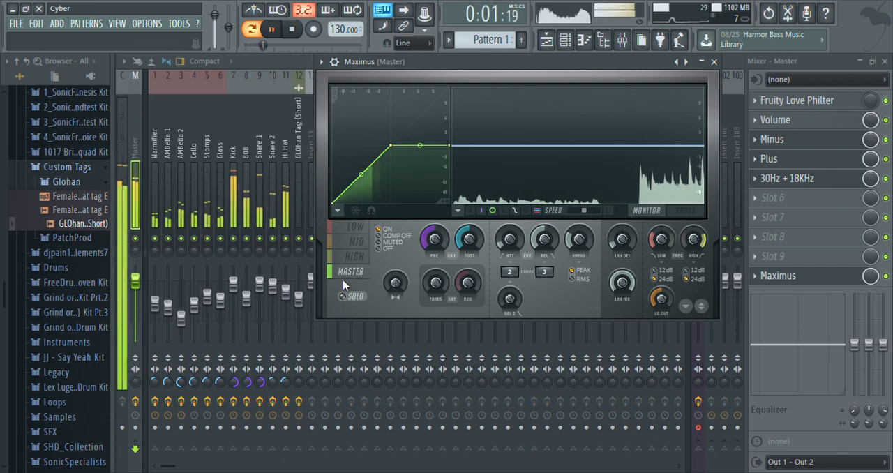
click(345, 234)
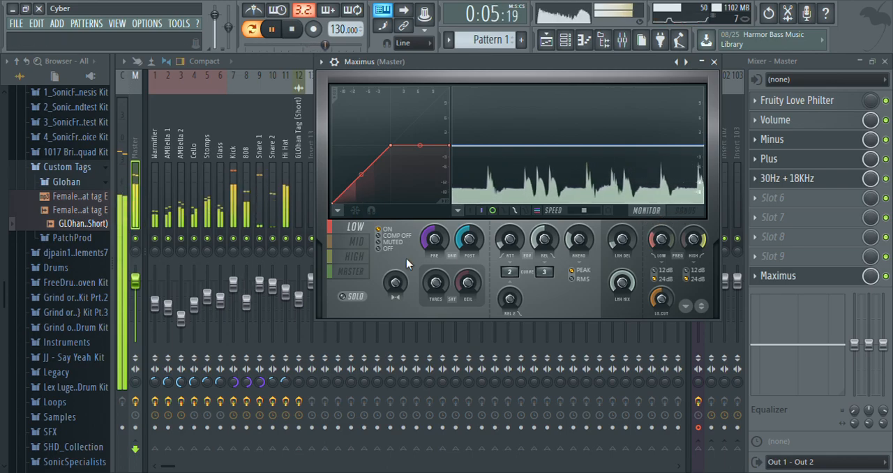
click(350, 272)
key(space)
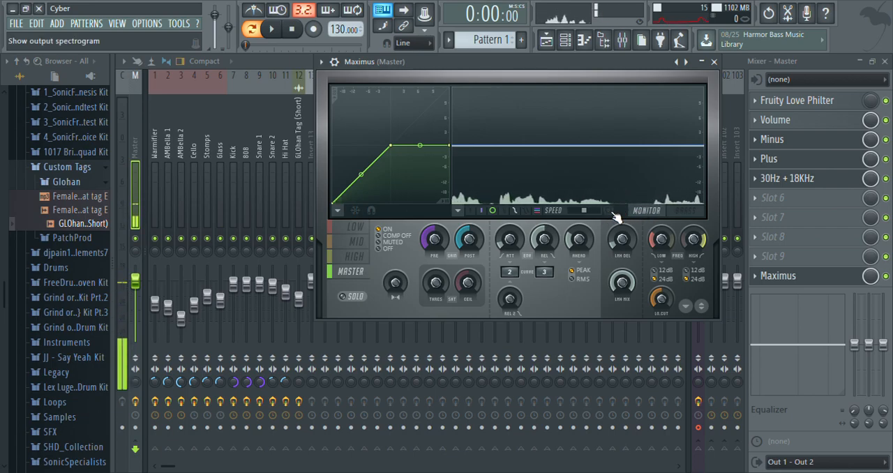
Step: Show the output spectrogram in Maximus, play Pattern 1 to view the frequency bands, and stop playback
click(610, 211)
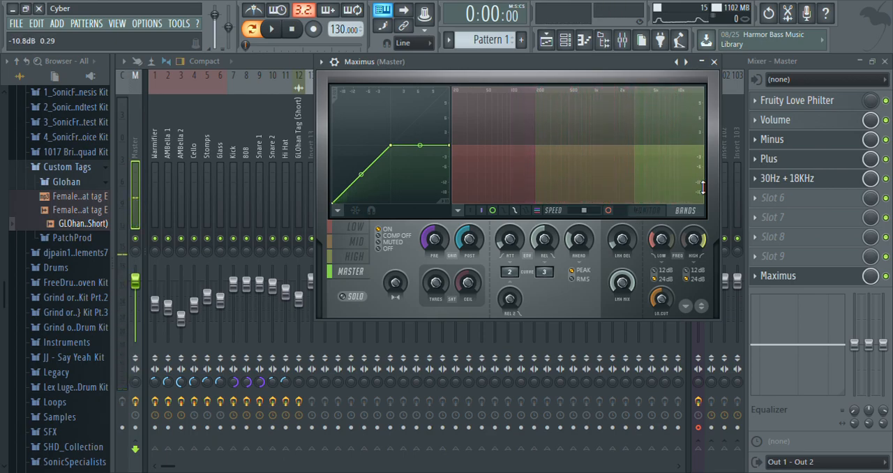
key(space)
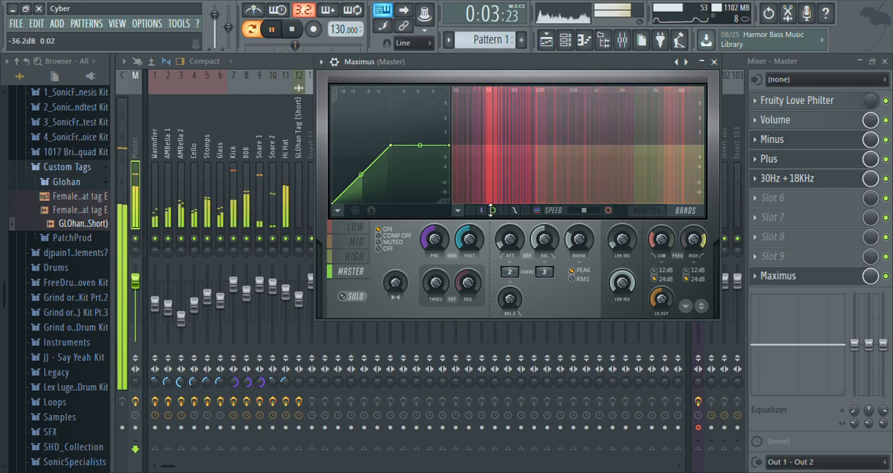
key(space)
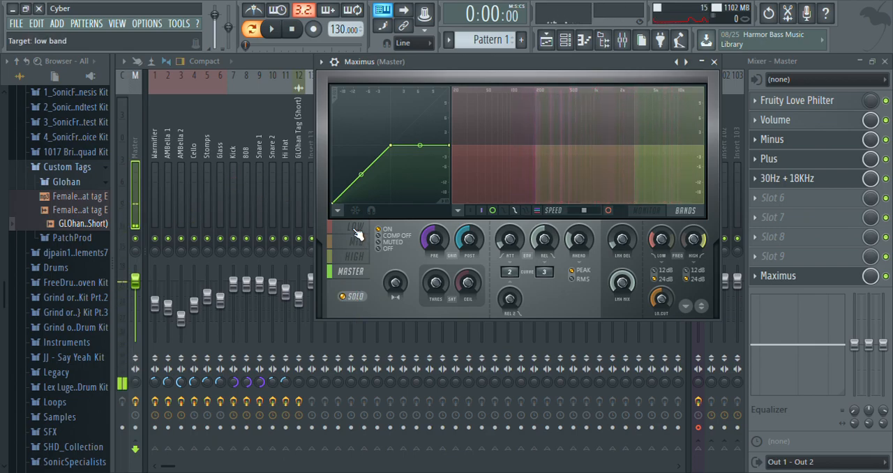
Step: Solo the Low band in Maximus, slightly lower its crossover frequency while Pattern 1 plays, stop playback, and turn solo off
click(357, 233)
click(358, 272)
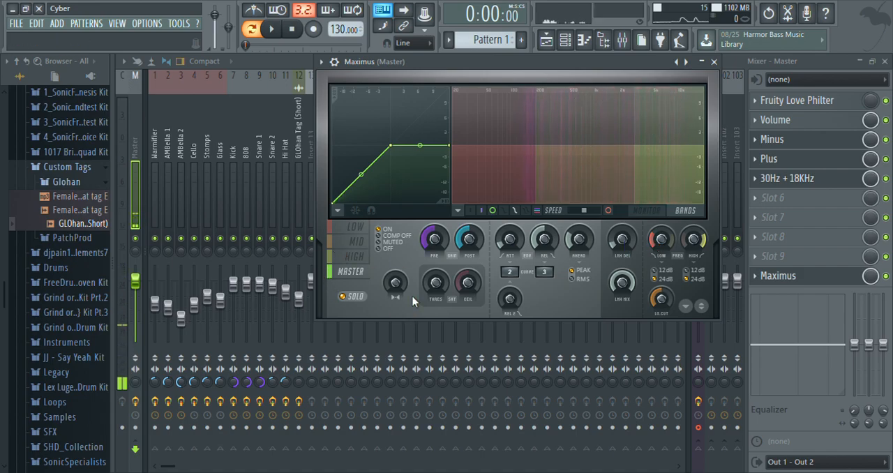
click(355, 227)
key(space)
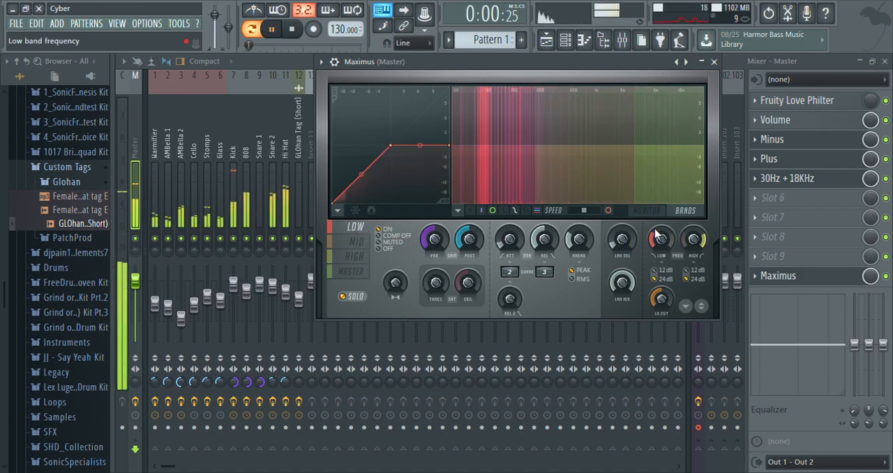
drag(668, 240, 668, 245)
key(space)
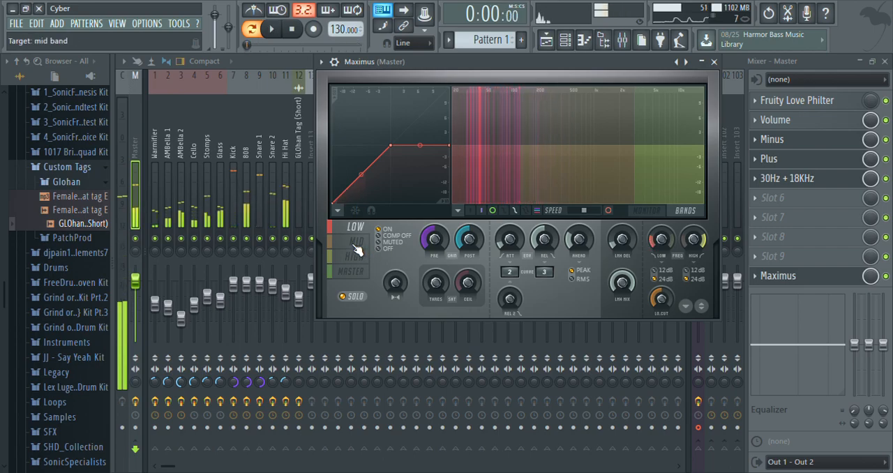
click(356, 296)
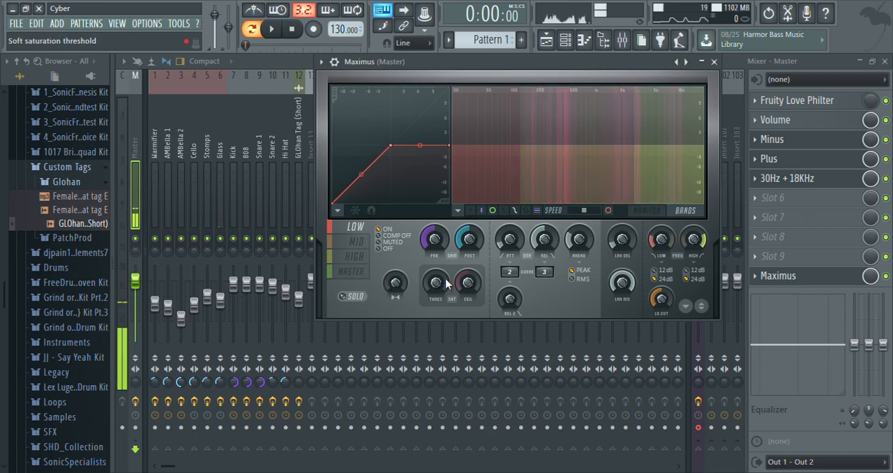
Step: Solo the Mid band in Maximus, lower its high crossover to about 1851 Hz while Pattern 1 plays, stop playback, and turn solo off
click(353, 242)
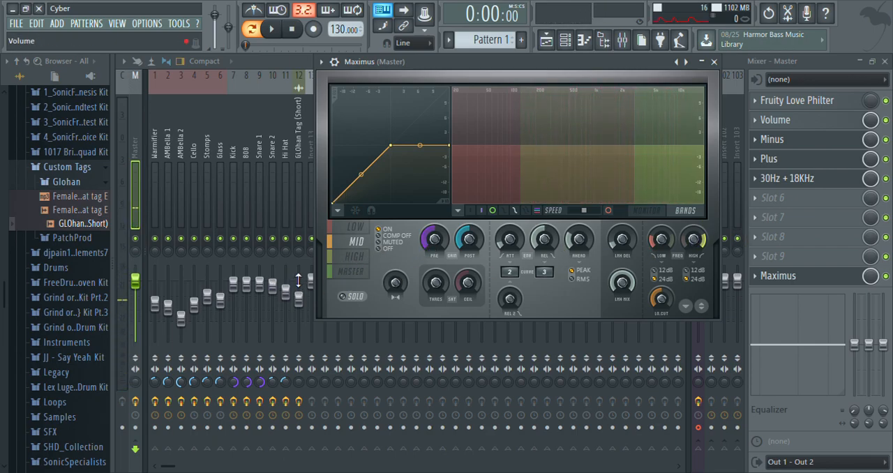
click(353, 298)
key(space)
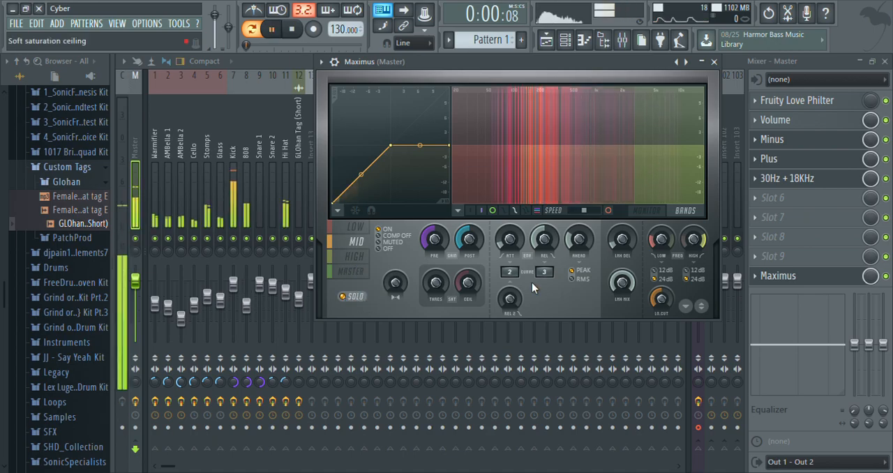
drag(693, 240, 694, 250)
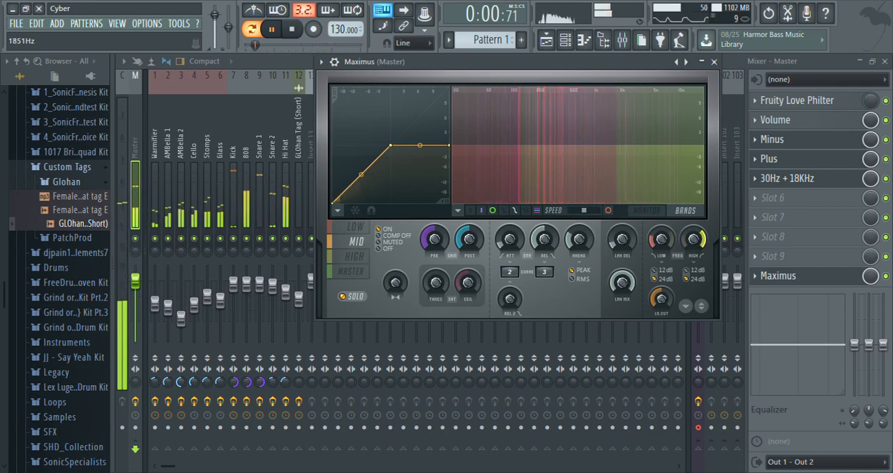
key(space)
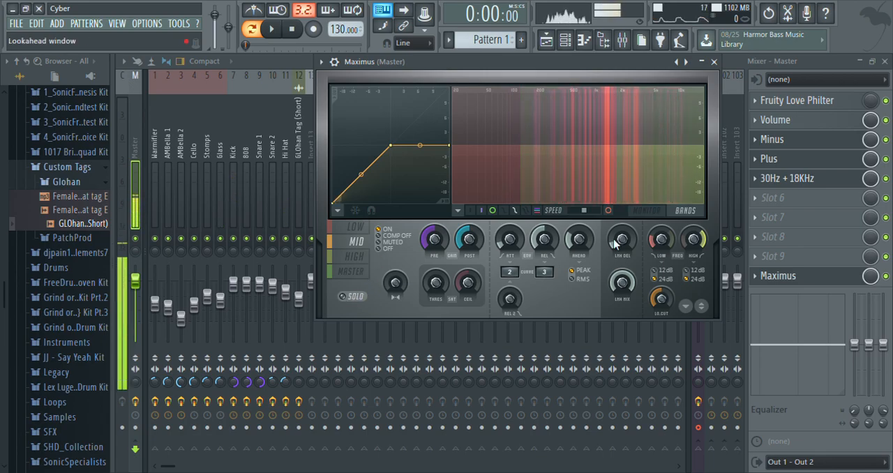
Step: Solo the High band in Maximus, play Pattern 1 to hear it alone, stop playback, and turn solo off
click(351, 258)
key(space)
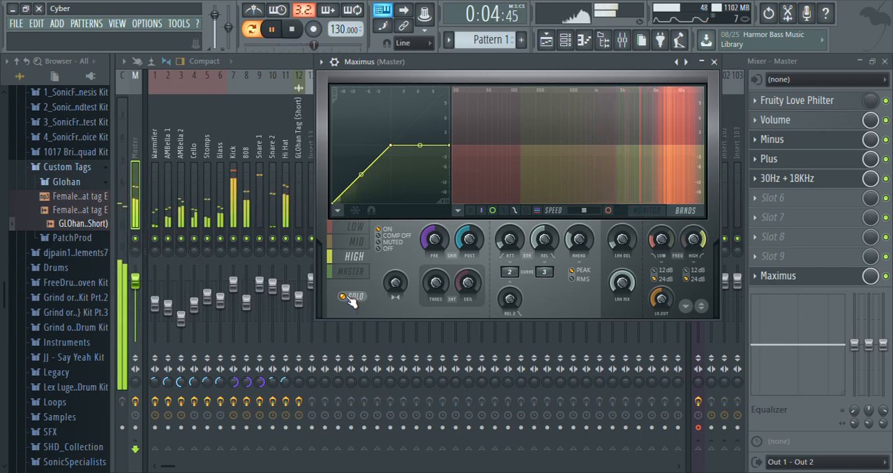
key(space)
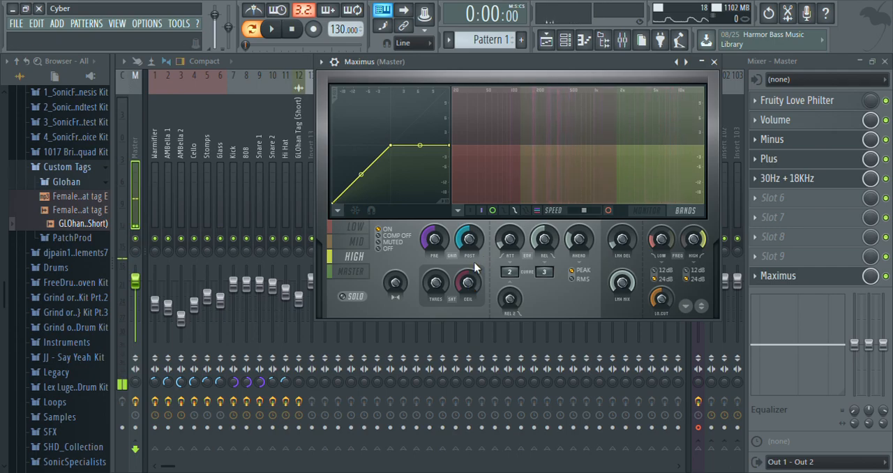
Step: Step through the Maximus bands and set the Low band's stereo separation to 100% merged
click(355, 228)
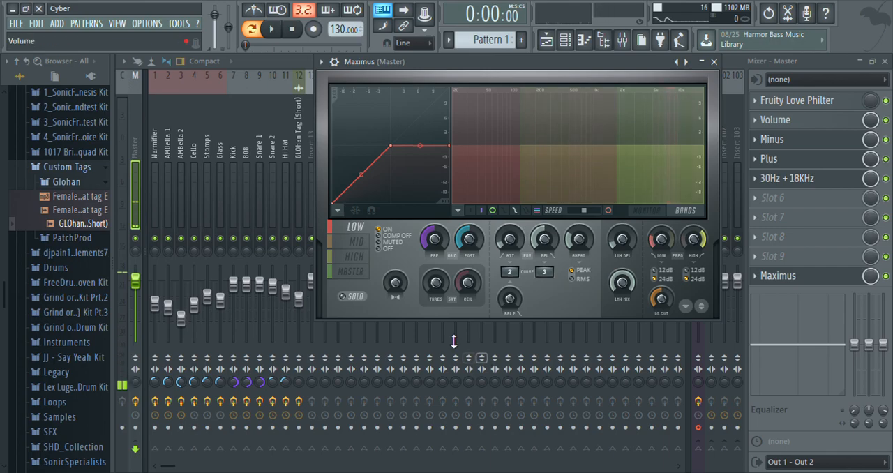
click(358, 245)
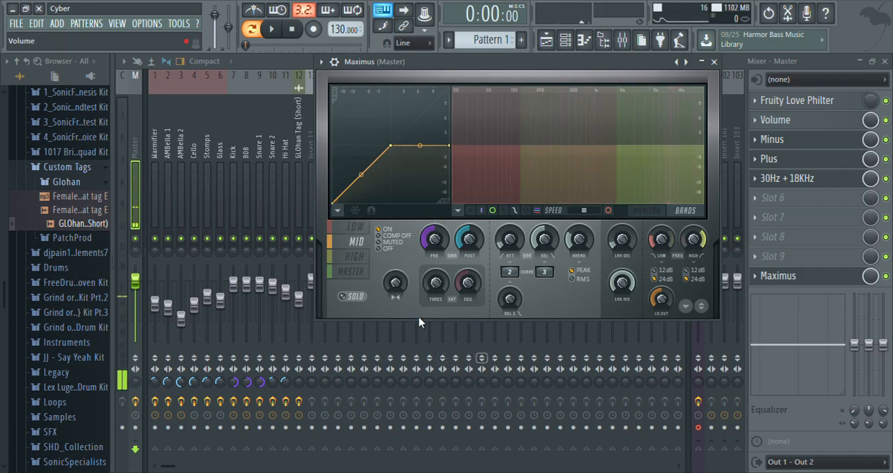
click(364, 263)
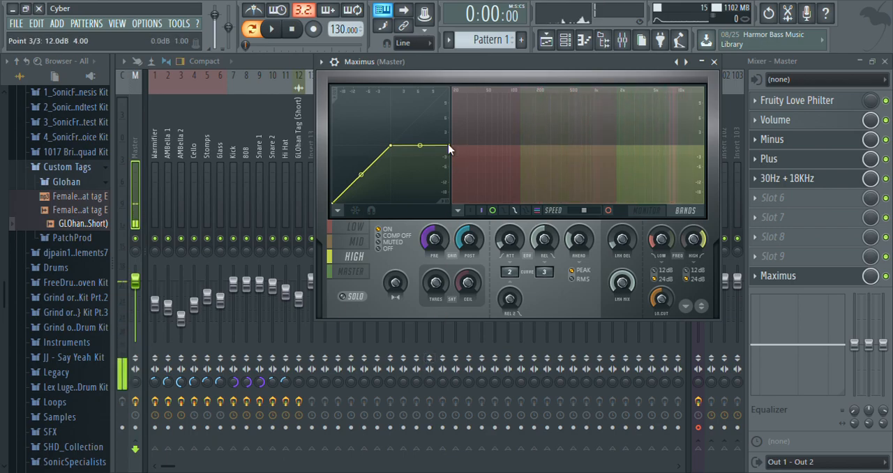
click(352, 271)
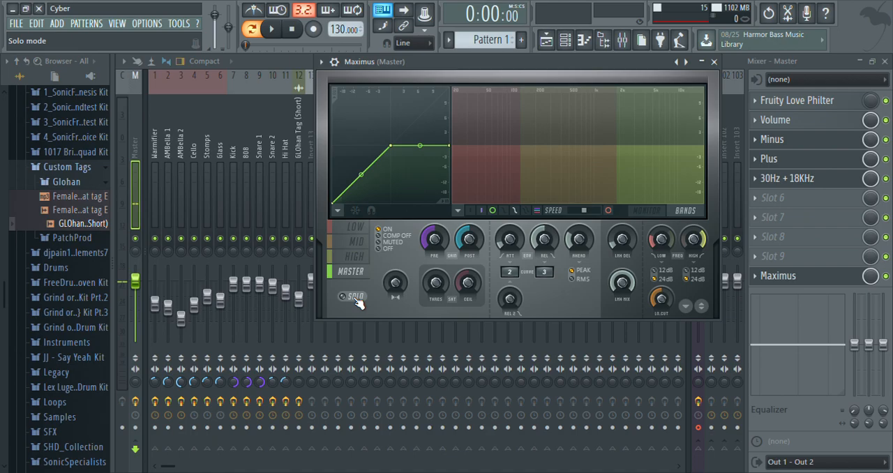
click(353, 236)
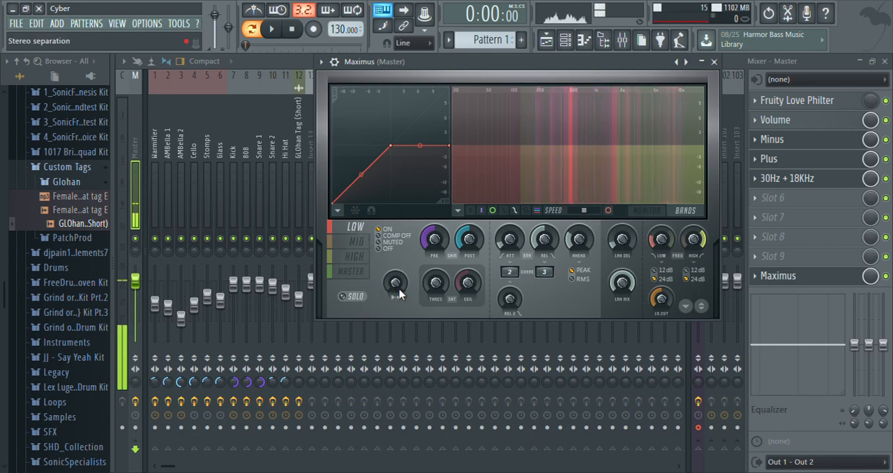
drag(398, 292, 398, 311)
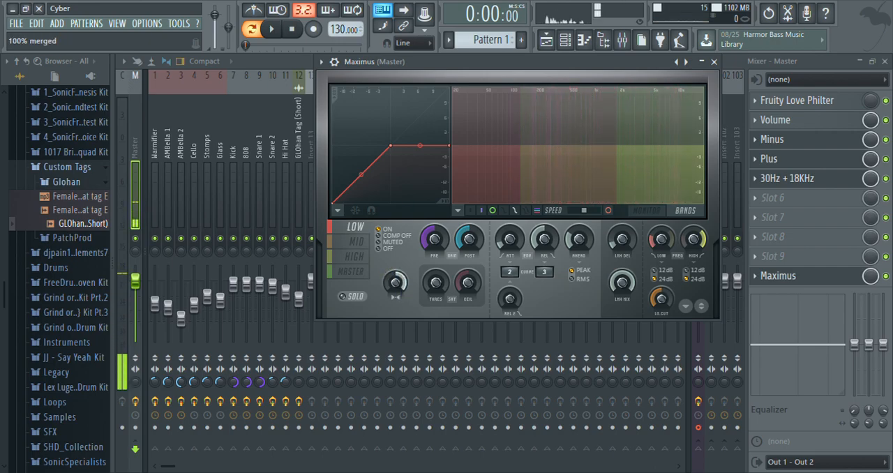
Step: Solo the Mid band in Maximus, adjust its stereo separation toward separated while Pattern 1 plays, stop playback, and turn solo off
click(351, 244)
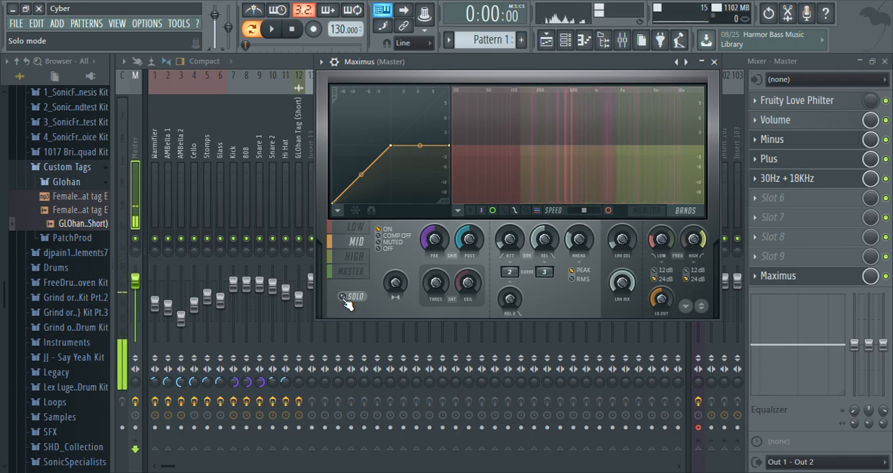
key(space)
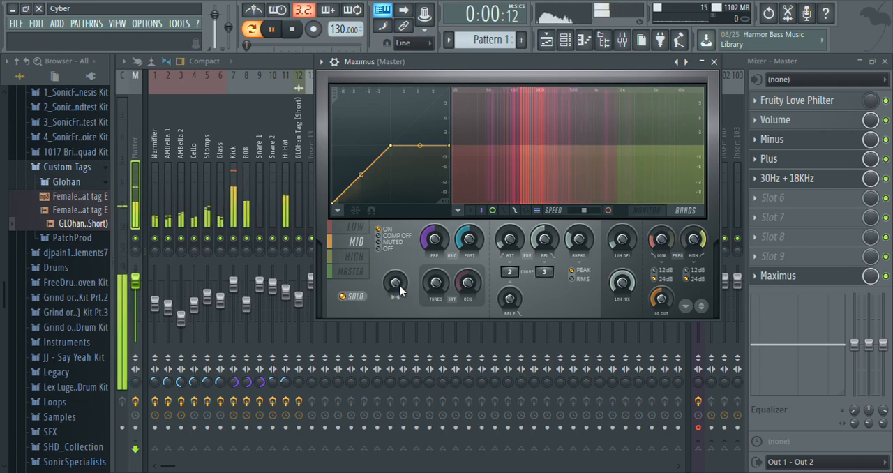
drag(394, 282, 395, 307)
key(space)
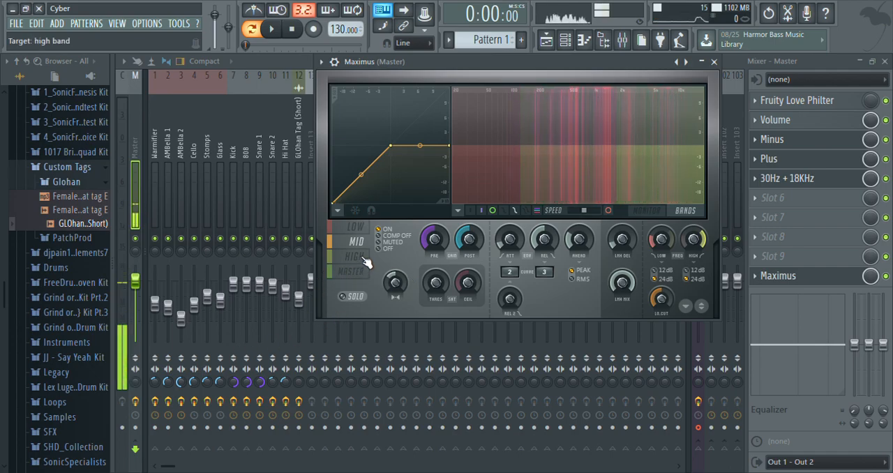
Step: Solo the High band in Maximus, set its stereo separation to about 80% separated while Pattern 1 plays, stop playback, and turn solo off
click(356, 226)
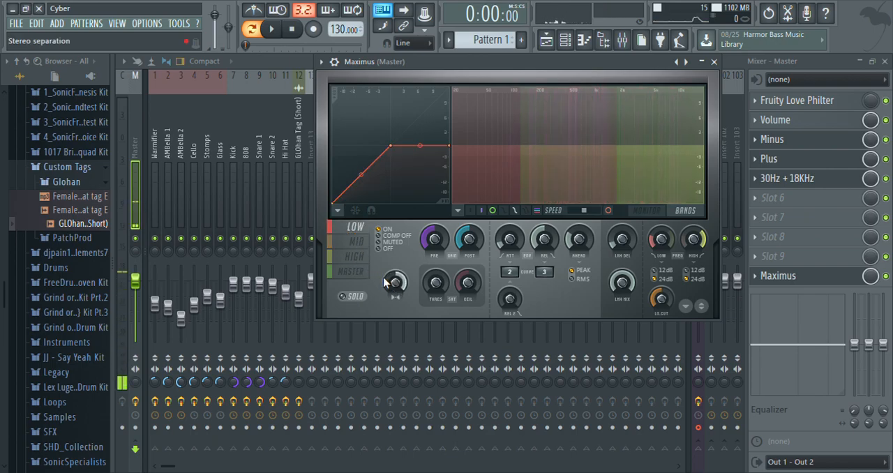
click(358, 260)
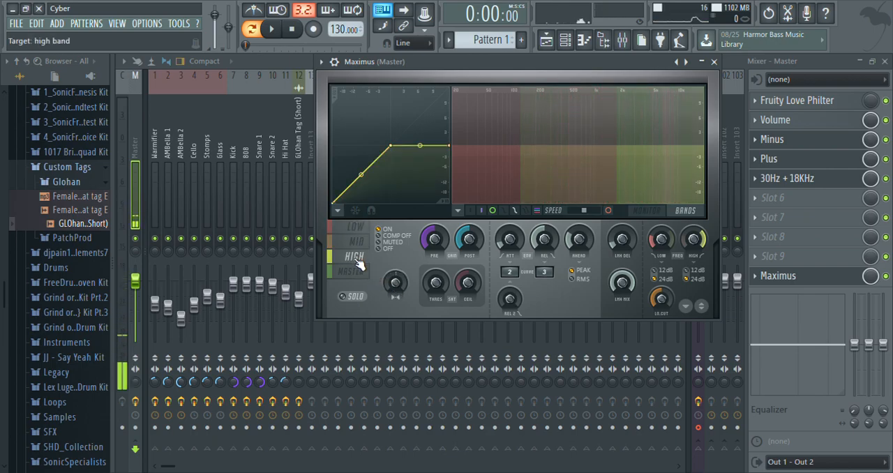
click(349, 298)
key(space)
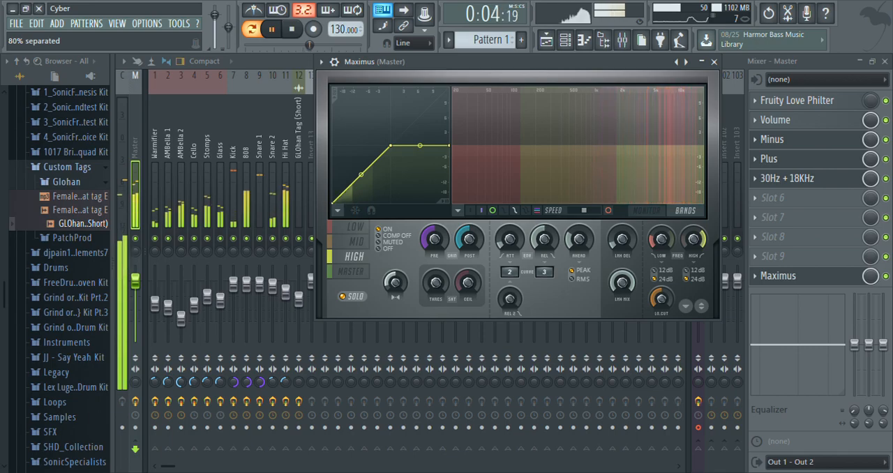
click(344, 297)
key(space)
click(344, 297)
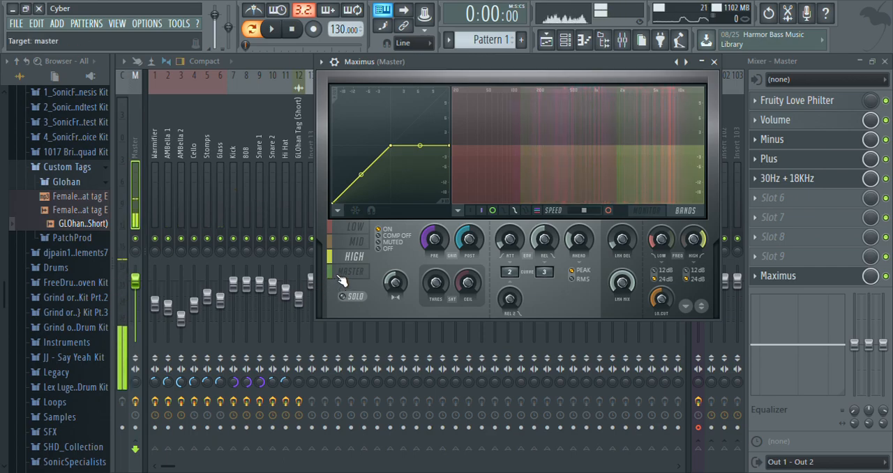
Step: Switch Maximus to the Master band, play Pattern 1 to hear all bands together, and stop playback
click(341, 278)
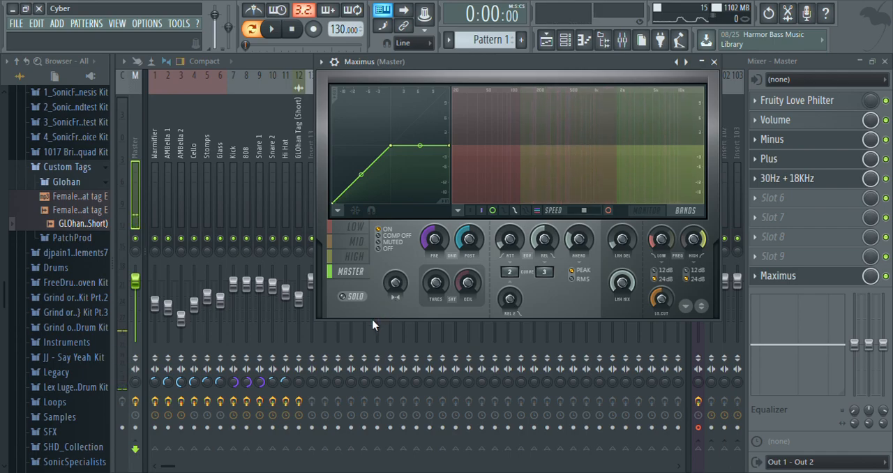
key(space)
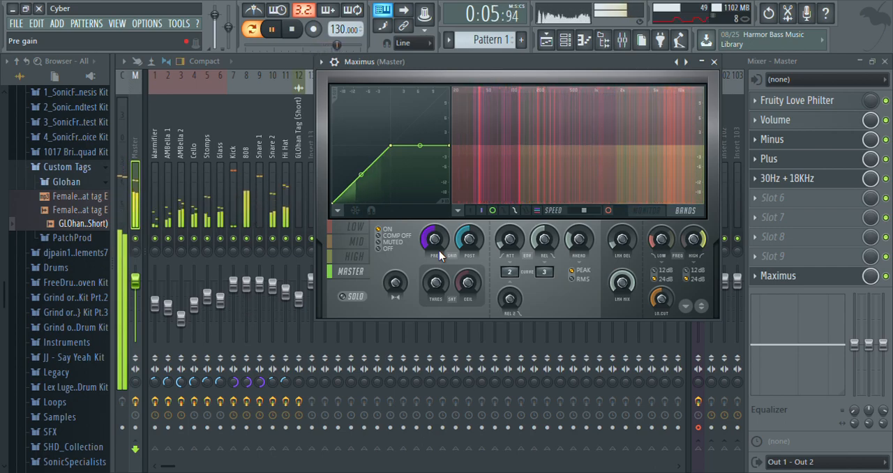
key(space)
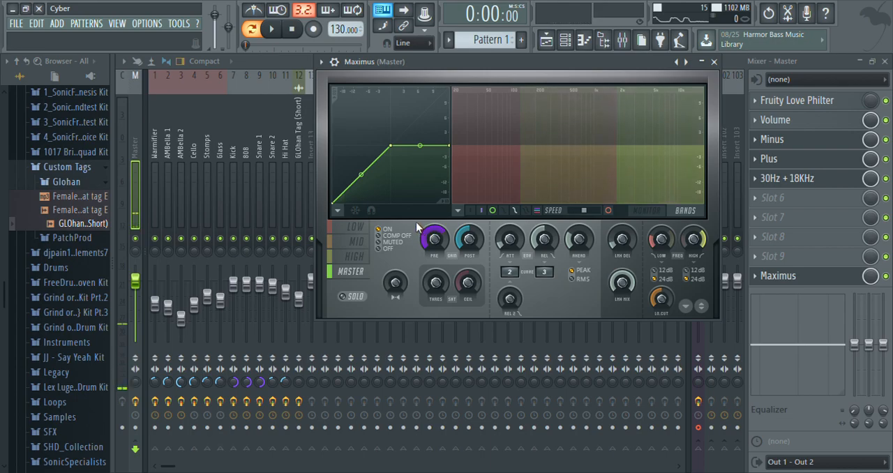
Step: Try a higher pre gain on the Maximus Master band, playing and stopping Pattern 1 to judge the louder output
key(space)
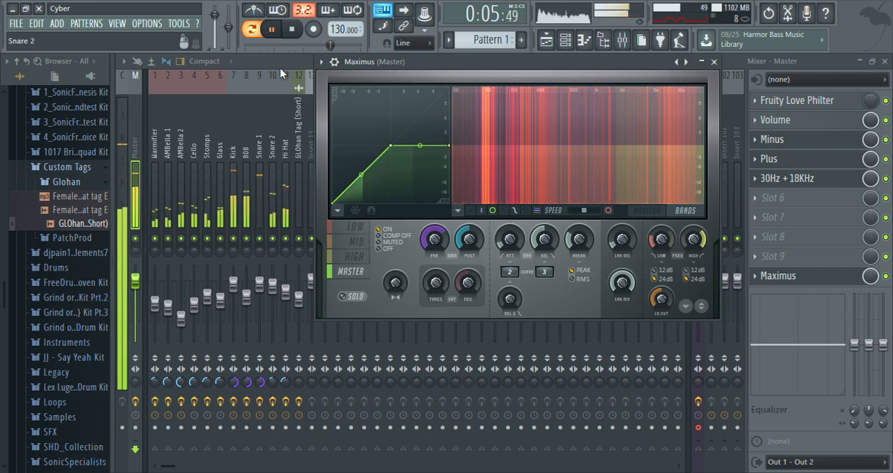
click(292, 29)
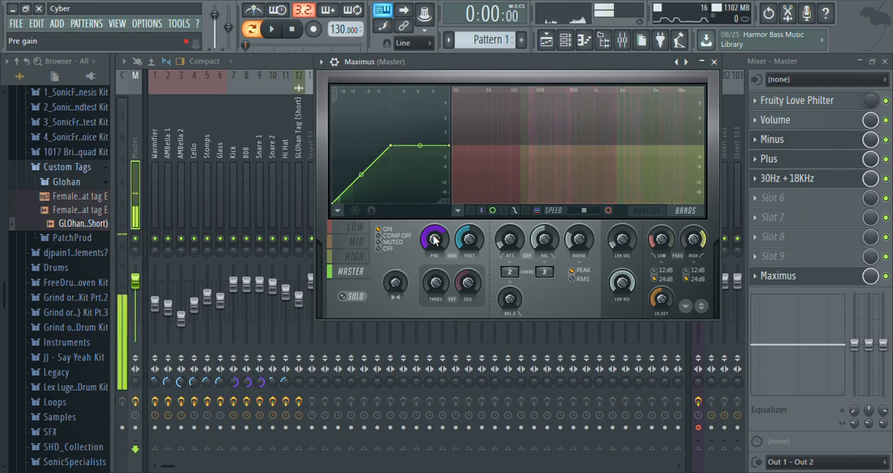
drag(436, 236, 437, 235)
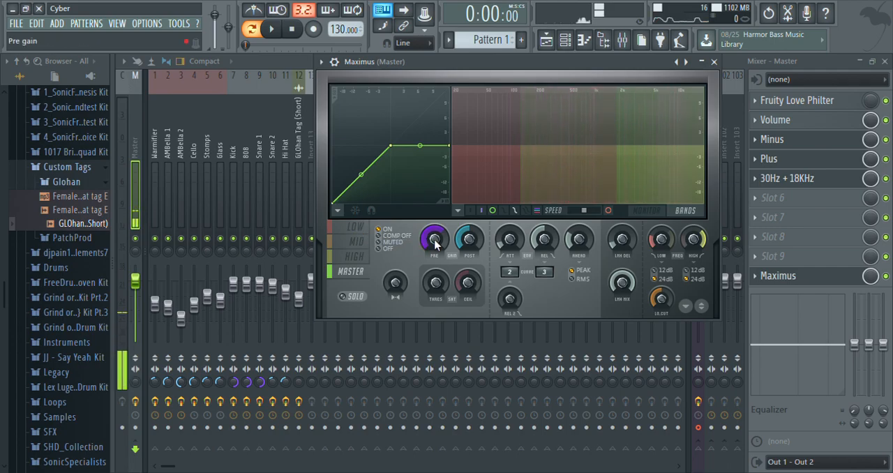
key(space)
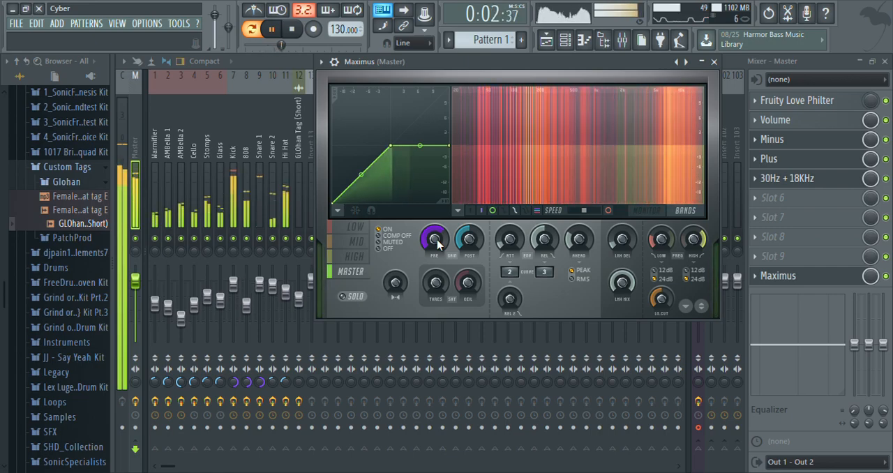
key(space)
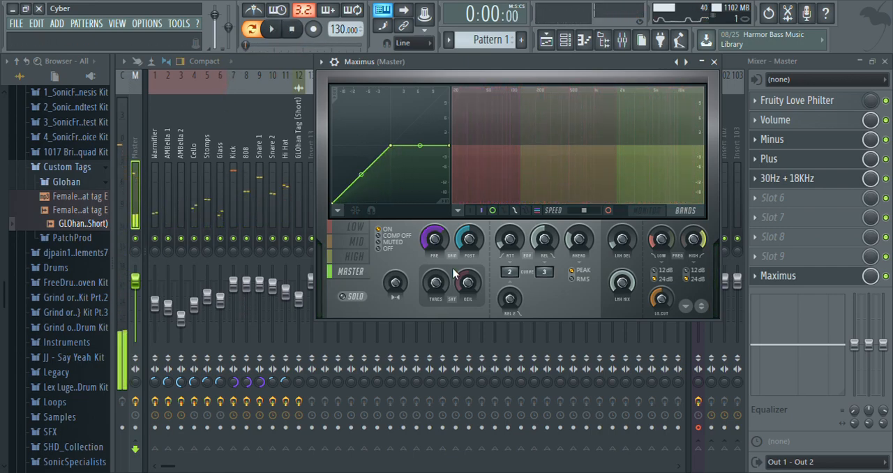
Step: Lower the Master band's pre gain in Maximus, play Pattern 1 to check the level, and stop playback
click(436, 241)
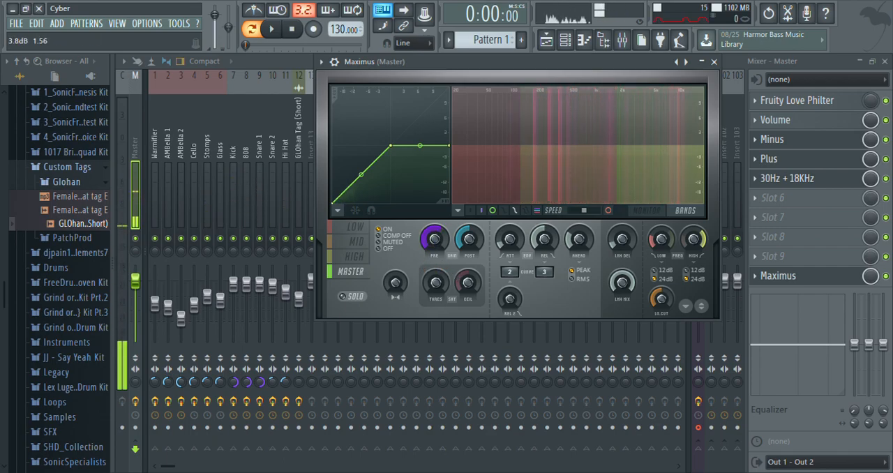
drag(436, 241, 436, 242)
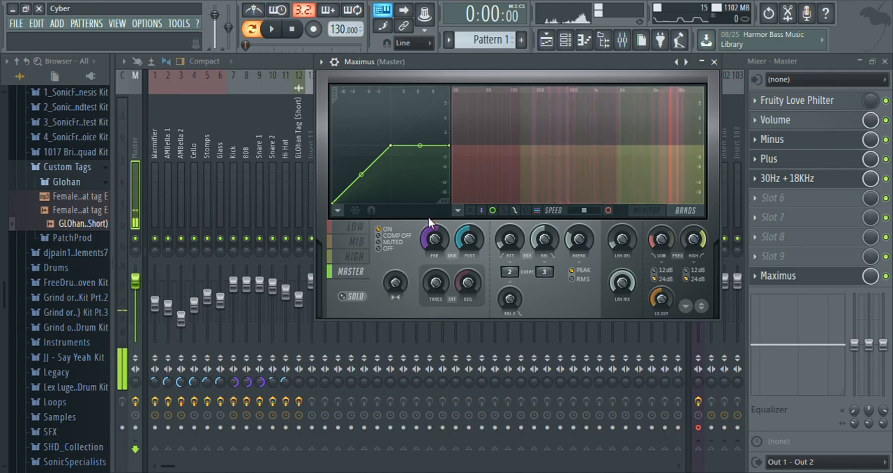
key(space)
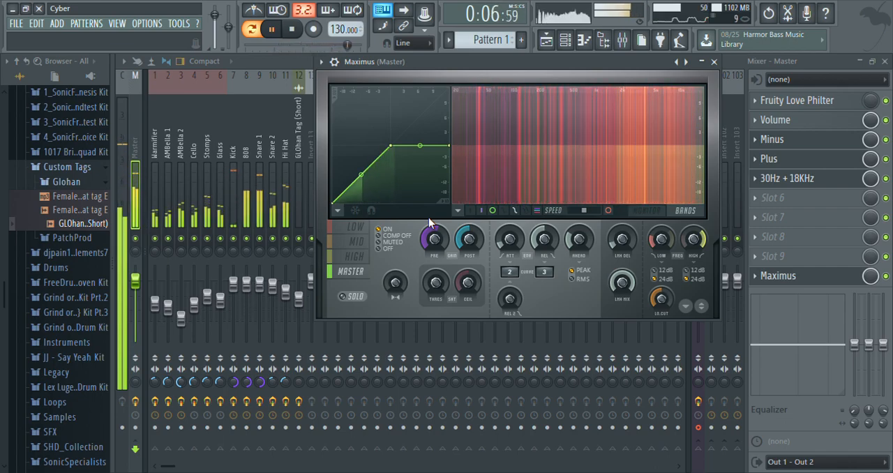
key(space)
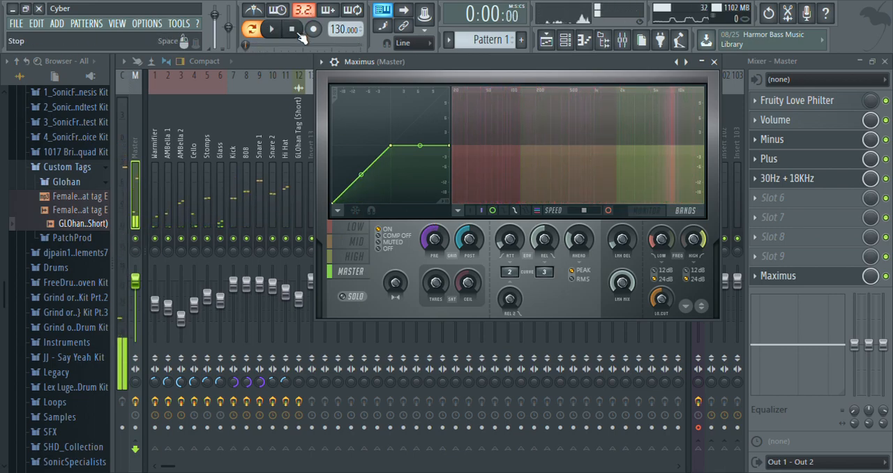